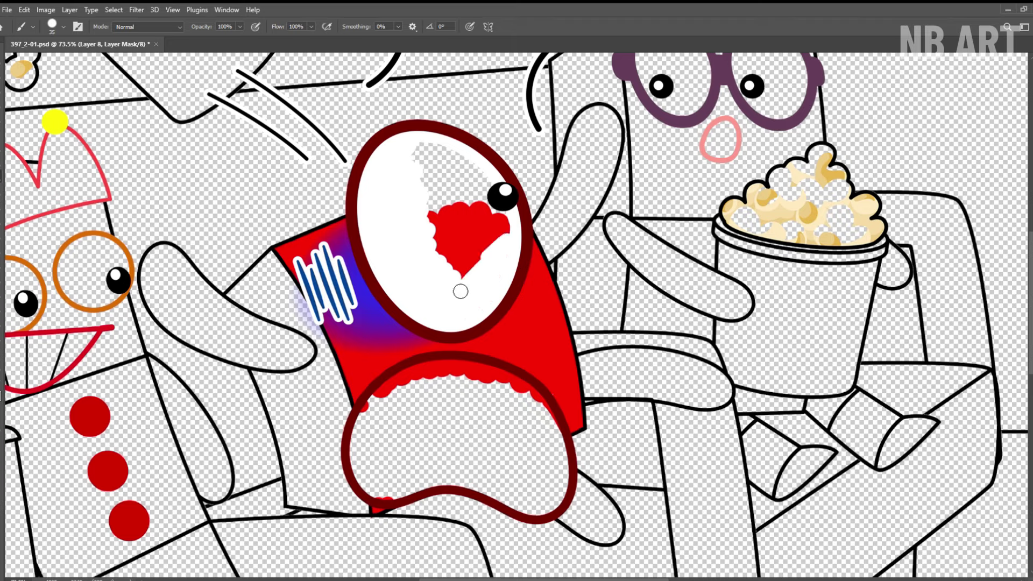
Step: Fill the red character's large eye with white and its open mouth with black, and save the document
{"action": "key", "text": "space"}
{"action": "left_click_drag", "start_coordinate": [437, 299], "coordinate": [388, 170]}
{"action": "mouse_move", "coordinate": [498, 278]}
{"action": "left_mouse_down"}
{"action": "mouse_move", "coordinate": [412, 239]}
{"action": "mouse_move", "coordinate": [332, 266]}
{"action": "mouse_move", "coordinate": [309, 327]}
{"action": "mouse_move", "coordinate": [339, 367]}
{"action": "mouse_move", "coordinate": [391, 353]}
{"action": "mouse_move", "coordinate": [510, 379]}
{"action": "mouse_move", "coordinate": [505, 293]}
{"action": "mouse_move", "coordinate": [430, 354]}
{"action": "mouse_move", "coordinate": [500, 361]}
{"action": "left_mouse_up"}
{"action": "mouse_move", "coordinate": [483, 308]}
{"action": "left_mouse_down"}
{"action": "mouse_move", "coordinate": [444, 343]}
{"action": "mouse_move", "coordinate": [443, 283]}
{"action": "mouse_move", "coordinate": [387, 344]}
{"action": "mouse_move", "coordinate": [416, 255]}
{"action": "mouse_move", "coordinate": [368, 341]}
{"action": "mouse_move", "coordinate": [369, 304]}
{"action": "mouse_move", "coordinate": [328, 338]}
{"action": "mouse_move", "coordinate": [327, 323]}
{"action": "mouse_move", "coordinate": [386, 265]}
{"action": "mouse_move", "coordinate": [472, 305]}
{"action": "mouse_move", "coordinate": [420, 313]}
{"action": "left_mouse_up"}
{"action": "key", "text": "ctrl+0"}
{"action": "key", "text": "ctrl+s"}
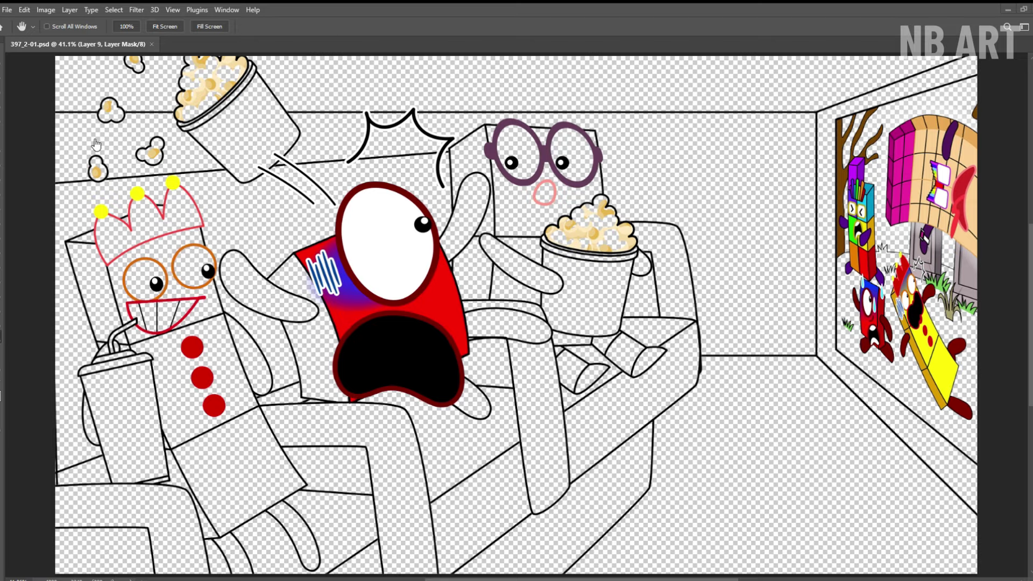
Step: Paint the red character's arms and leg dark red inside their outlines
{"action": "left_click_drag", "start_coordinate": [230, 263], "coordinate": [230, 264]}
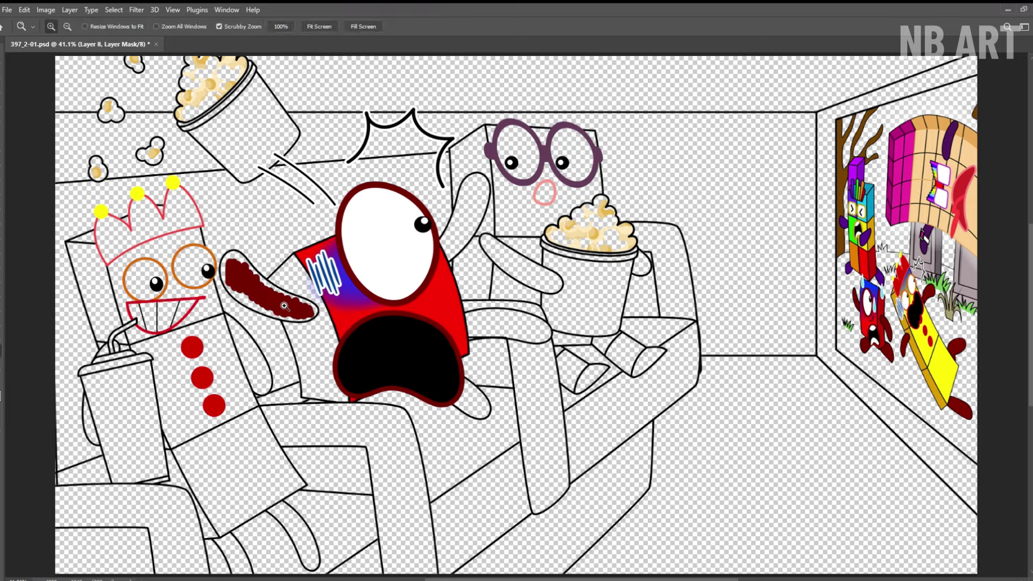
{"action": "left_click_drag", "start_coordinate": [292, 303], "coordinate": [332, 305]}
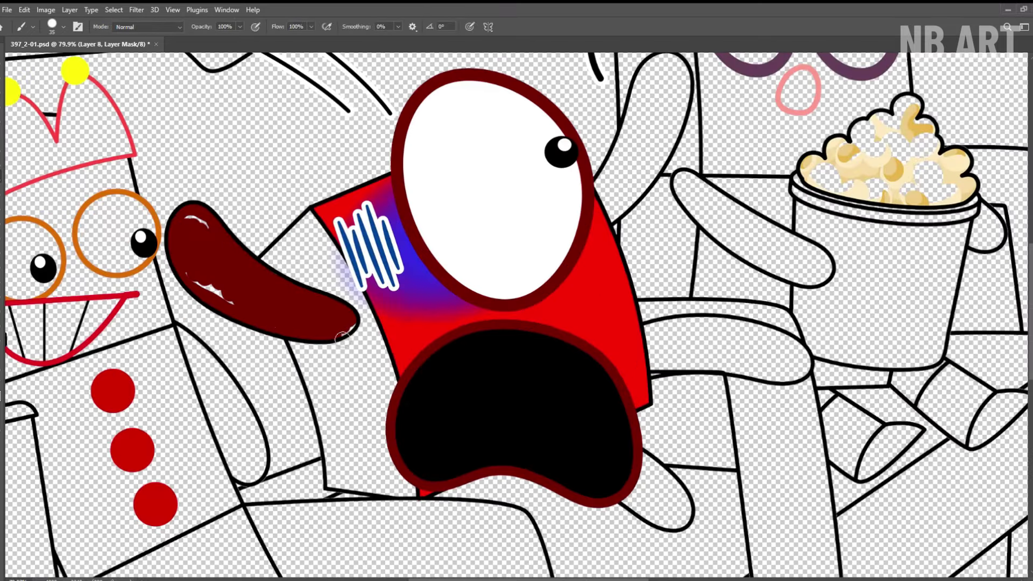
{"action": "scroll", "coordinate": [445, 169], "scroll_direction": "right", "scroll_amount": 5}
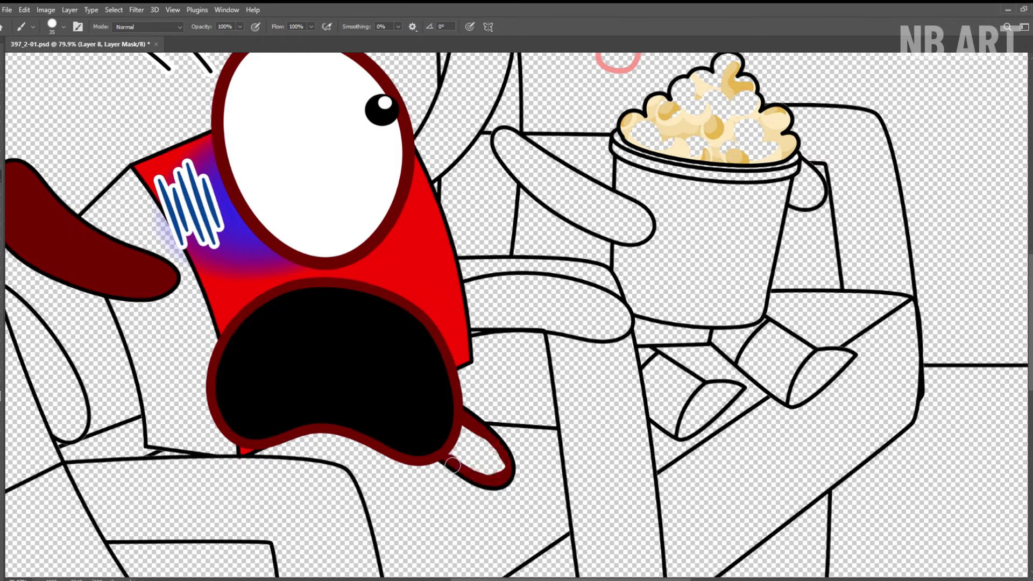
{"action": "mouse_move", "coordinate": [522, 286]}
{"action": "left_mouse_down"}
{"action": "mouse_move", "coordinate": [627, 312]}
{"action": "mouse_move", "coordinate": [563, 332]}
{"action": "mouse_move", "coordinate": [476, 326]}
{"action": "mouse_move", "coordinate": [495, 304]}
{"action": "mouse_move", "coordinate": [560, 298]}
{"action": "left_mouse_up"}
{"action": "scroll", "coordinate": [622, 320], "scroll_direction": "up", "scroll_amount": 6}
{"action": "mouse_move", "coordinate": [428, 364]}
{"action": "left_mouse_down"}
{"action": "mouse_move", "coordinate": [468, 244]}
{"action": "mouse_move", "coordinate": [487, 350]}
{"action": "mouse_move", "coordinate": [432, 349]}
{"action": "mouse_move", "coordinate": [488, 248]}
{"action": "left_mouse_up"}
Step: Fill the side face of the red character's body with a deeper red shade
{"action": "key", "text": "space"}
{"action": "left_click_drag", "start_coordinate": [347, 480], "coordinate": [456, 226]}
{"action": "mouse_move", "coordinate": [237, 129]}
{"action": "left_mouse_down"}
{"action": "mouse_move", "coordinate": [258, 210]}
{"action": "mouse_move", "coordinate": [312, 219]}
{"action": "left_mouse_up"}
{"action": "left_click_drag", "start_coordinate": [251, 303], "coordinate": [269, 400]}
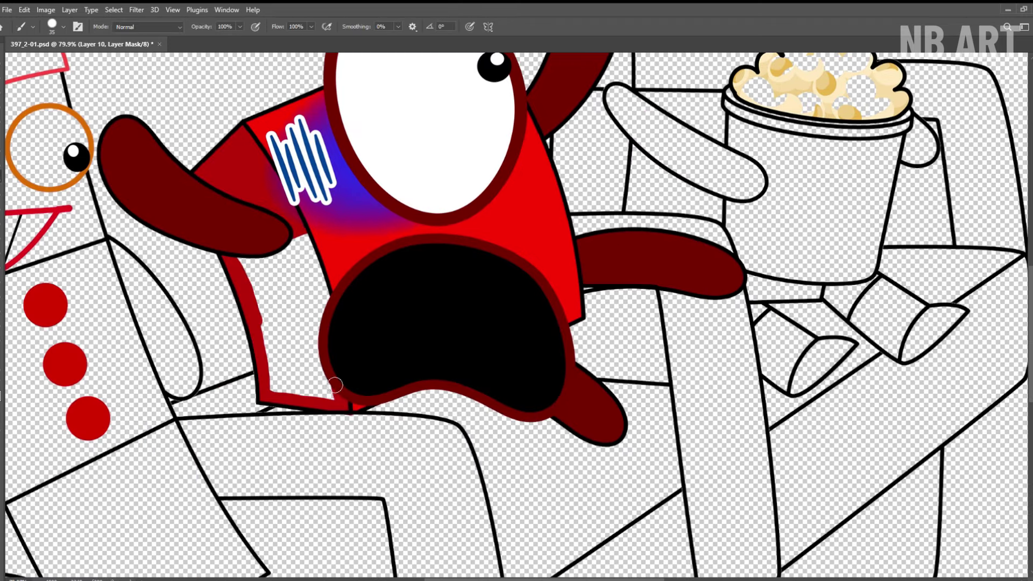
{"action": "mouse_move", "coordinate": [336, 385]}
{"action": "left_mouse_down"}
{"action": "mouse_move", "coordinate": [313, 351]}
{"action": "mouse_move", "coordinate": [284, 379]}
{"action": "mouse_move", "coordinate": [271, 328]}
{"action": "mouse_move", "coordinate": [300, 287]}
{"action": "mouse_move", "coordinate": [330, 299]}
{"action": "mouse_move", "coordinate": [300, 257]}
{"action": "mouse_move", "coordinate": [283, 288]}
{"action": "mouse_move", "coordinate": [245, 258]}
{"action": "left_mouse_up"}
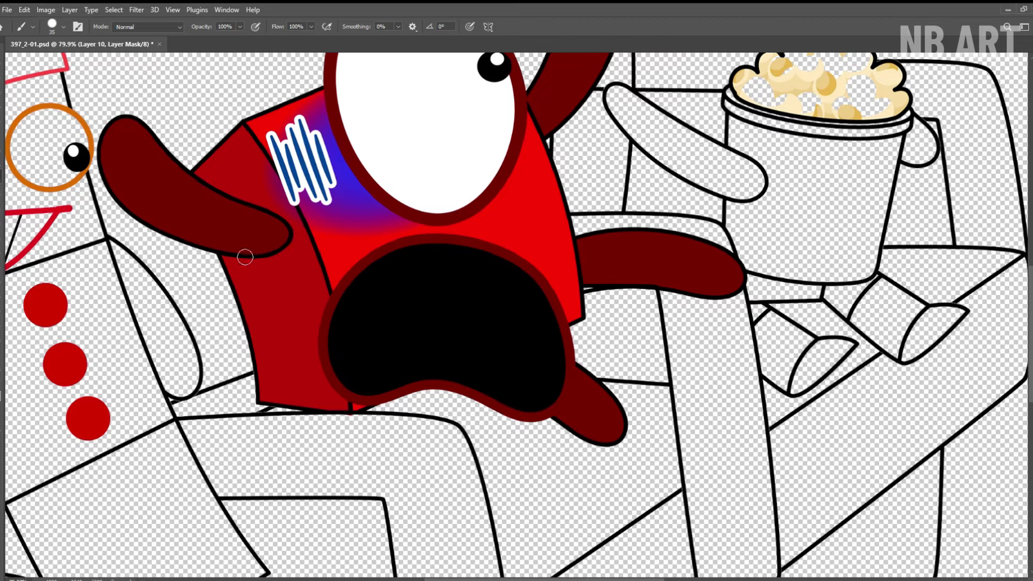
Step: Color the tipped popcorn bucket red with diagonal cream stripes and a cream rim
{"action": "left_click_drag", "start_coordinate": [347, 420], "coordinate": [292, 422]}
{"action": "mouse_move", "coordinate": [130, 119]}
{"action": "left_mouse_down"}
{"action": "mouse_move", "coordinate": [177, 138]}
{"action": "mouse_move", "coordinate": [232, 141]}
{"action": "left_mouse_up"}
{"action": "mouse_move", "coordinate": [547, 162]}
{"action": "left_mouse_down"}
{"action": "mouse_move", "coordinate": [520, 212]}
{"action": "mouse_move", "coordinate": [418, 297]}
{"action": "mouse_move", "coordinate": [413, 332]}
{"action": "mouse_move", "coordinate": [534, 430]}
{"action": "mouse_move", "coordinate": [636, 340]}
{"action": "mouse_move", "coordinate": [587, 217]}
{"action": "mouse_move", "coordinate": [534, 216]}
{"action": "mouse_move", "coordinate": [527, 280]}
{"action": "mouse_move", "coordinate": [597, 264]}
{"action": "mouse_move", "coordinate": [640, 290]}
{"action": "mouse_move", "coordinate": [584, 359]}
{"action": "mouse_move", "coordinate": [593, 353]}
{"action": "mouse_move", "coordinate": [486, 387]}
{"action": "mouse_move", "coordinate": [524, 296]}
{"action": "mouse_move", "coordinate": [475, 278]}
{"action": "mouse_move", "coordinate": [500, 307]}
{"action": "left_mouse_up"}
{"action": "mouse_move", "coordinate": [541, 134]}
{"action": "left_mouse_down"}
{"action": "mouse_move", "coordinate": [500, 203]}
{"action": "mouse_move", "coordinate": [446, 261]}
{"action": "mouse_move", "coordinate": [364, 295]}
{"action": "mouse_move", "coordinate": [530, 422]}
{"action": "left_mouse_up"}
{"action": "left_click_drag", "start_coordinate": [431, 275], "coordinate": [555, 420]}
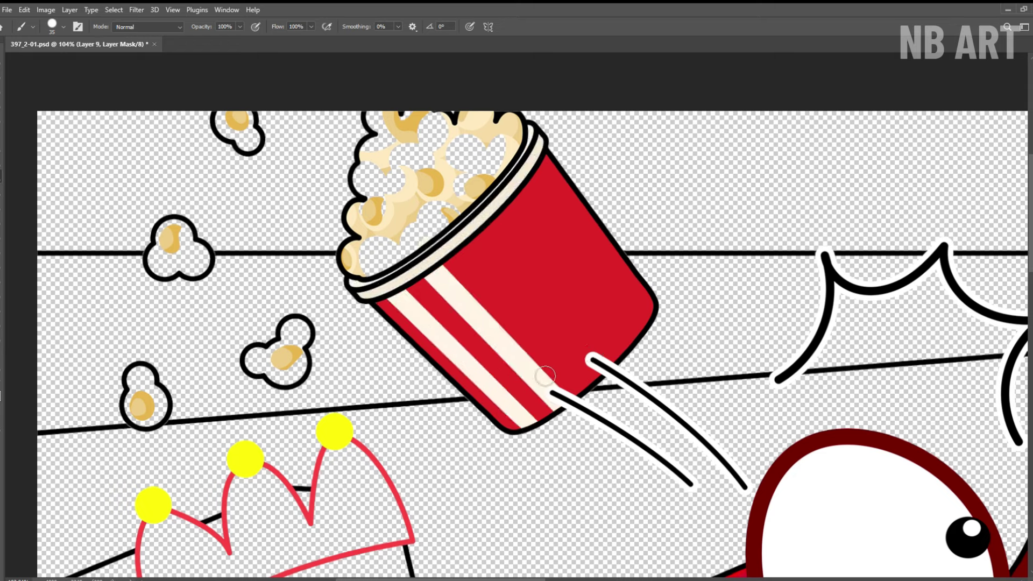
{"action": "left_click_drag", "start_coordinate": [468, 242], "coordinate": [589, 382]}
{"action": "left_click_drag", "start_coordinate": [505, 210], "coordinate": [627, 371]}
{"action": "mouse_move", "coordinate": [606, 320]}
{"action": "left_mouse_down"}
{"action": "mouse_move", "coordinate": [516, 210]}
{"action": "mouse_move", "coordinate": [642, 320]}
{"action": "left_mouse_up"}
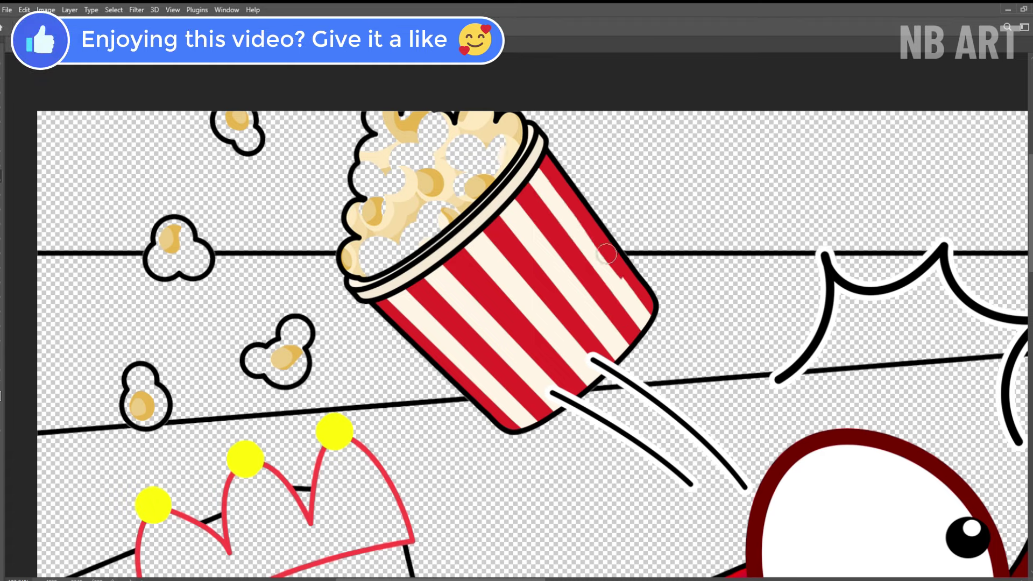
Step: Fill the blank areas of the popcorn in the tipped bucket with cream
{"action": "left_click_drag", "start_coordinate": [511, 339], "coordinate": [481, 323]}
{"action": "left_click_drag", "start_coordinate": [399, 194], "coordinate": [439, 183]}
{"action": "mouse_move", "coordinate": [395, 226]}
{"action": "left_mouse_down"}
{"action": "mouse_move", "coordinate": [397, 282]}
{"action": "mouse_move", "coordinate": [473, 293]}
{"action": "mouse_move", "coordinate": [439, 278]}
{"action": "mouse_move", "coordinate": [431, 212]}
{"action": "mouse_move", "coordinate": [463, 161]}
{"action": "mouse_move", "coordinate": [446, 275]}
{"action": "left_mouse_up"}
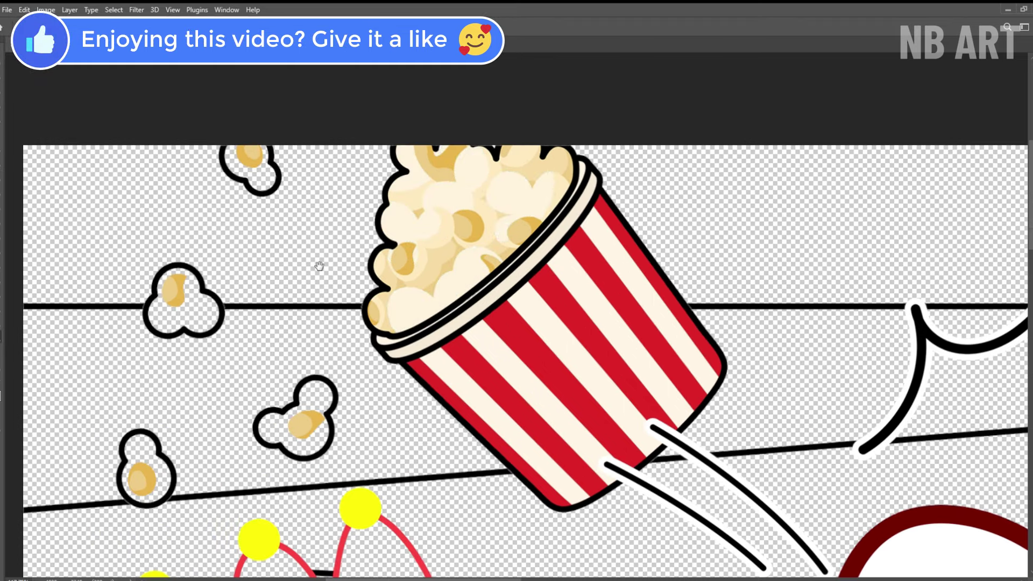
Step: Fill the loose flying popcorn pieces with cream, show the whole canvas and save the document
{"action": "left_click_drag", "start_coordinate": [319, 267], "coordinate": [509, 272]}
{"action": "left_click_drag", "start_coordinate": [355, 301], "coordinate": [389, 312]}
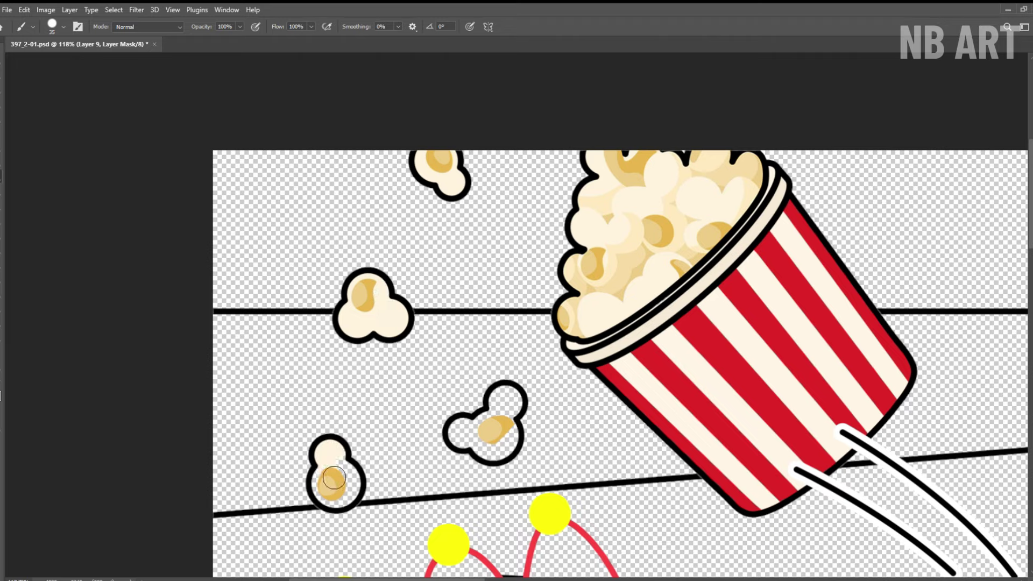
{"action": "mouse_move", "coordinate": [460, 430]}
{"action": "left_mouse_down"}
{"action": "mouse_move", "coordinate": [511, 430]}
{"action": "mouse_move", "coordinate": [503, 401]}
{"action": "left_mouse_up"}
{"action": "key", "text": "z"}
{"action": "mouse_move", "coordinate": [397, 295]}
{"action": "left_mouse_down"}
{"action": "mouse_move", "coordinate": [380, 306]}
{"action": "mouse_move", "coordinate": [318, 296]}
{"action": "left_mouse_up"}
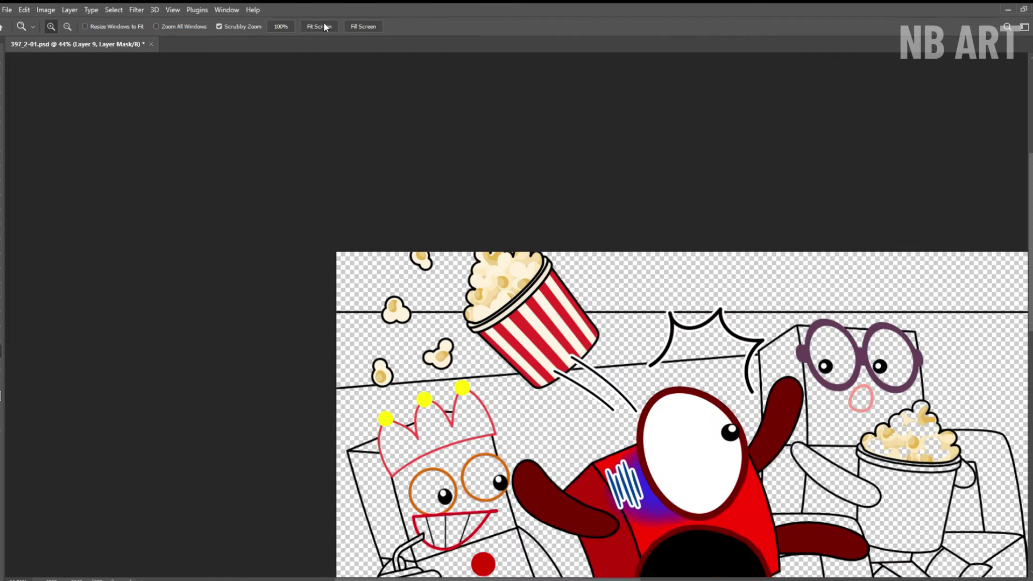
{"action": "left_click", "coordinate": [323, 25]}
{"action": "key", "text": "ctrl+s"}
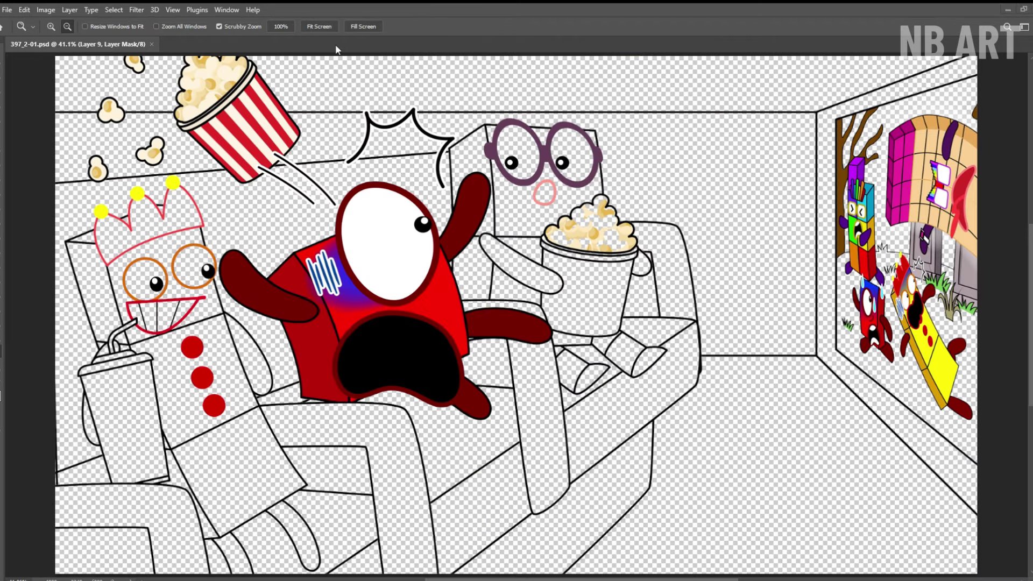
Step: Paint the front of the crowned character's body bright yellow down to its lower edge
{"action": "key", "text": "b"}
{"action": "mouse_move", "coordinate": [133, 245]}
{"action": "left_mouse_down"}
{"action": "mouse_move", "coordinate": [152, 289]}
{"action": "mouse_move", "coordinate": [196, 238]}
{"action": "mouse_move", "coordinate": [187, 348]}
{"action": "mouse_move", "coordinate": [156, 301]}
{"action": "mouse_move", "coordinate": [138, 312]}
{"action": "mouse_move", "coordinate": [160, 347]}
{"action": "left_mouse_up"}
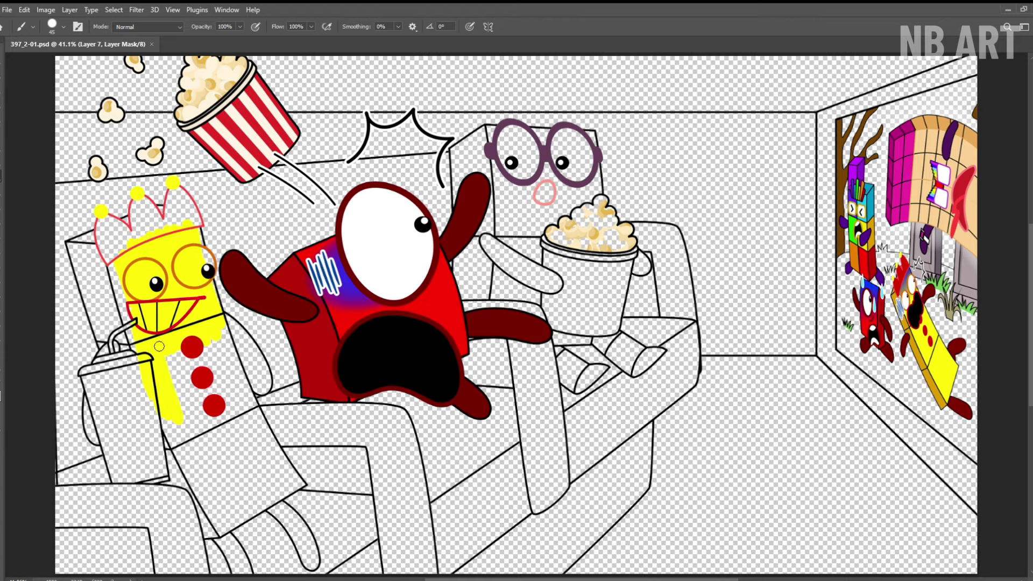
{"action": "mouse_move", "coordinate": [234, 398]}
{"action": "left_mouse_down"}
{"action": "mouse_move", "coordinate": [240, 448]}
{"action": "mouse_move", "coordinate": [196, 426]}
{"action": "mouse_move", "coordinate": [221, 515]}
{"action": "mouse_move", "coordinate": [222, 477]}
{"action": "mouse_move", "coordinate": [280, 483]}
{"action": "left_mouse_up"}
{"action": "key", "text": "ctrl+space"}
{"action": "left_click_drag", "start_coordinate": [245, 494], "coordinate": [282, 498]}
{"action": "key", "text": "space"}
{"action": "left_click_drag", "start_coordinate": [203, 466], "coordinate": [329, 392]}
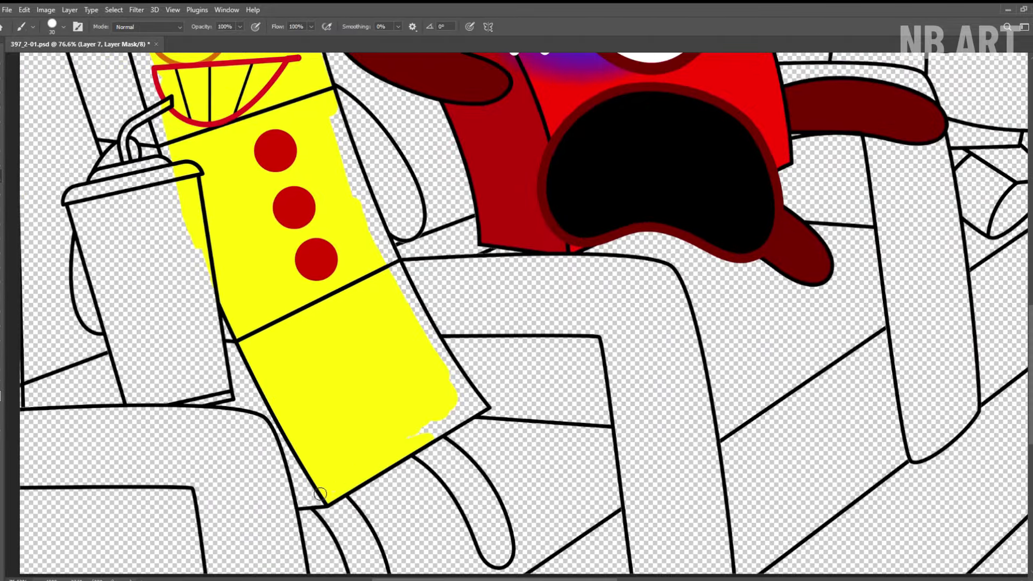
{"action": "left_click_drag", "start_coordinate": [420, 316], "coordinate": [399, 278]}
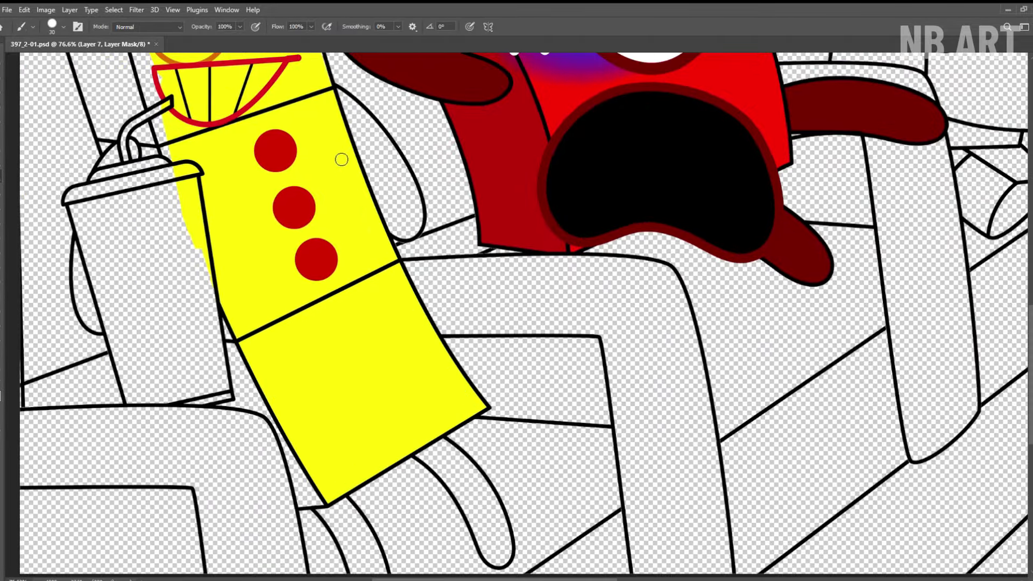
Step: Fill the yellow character's two eyes and its teeth with white
{"action": "key", "text": "space"}
{"action": "left_click_drag", "start_coordinate": [308, 139], "coordinate": [418, 394]}
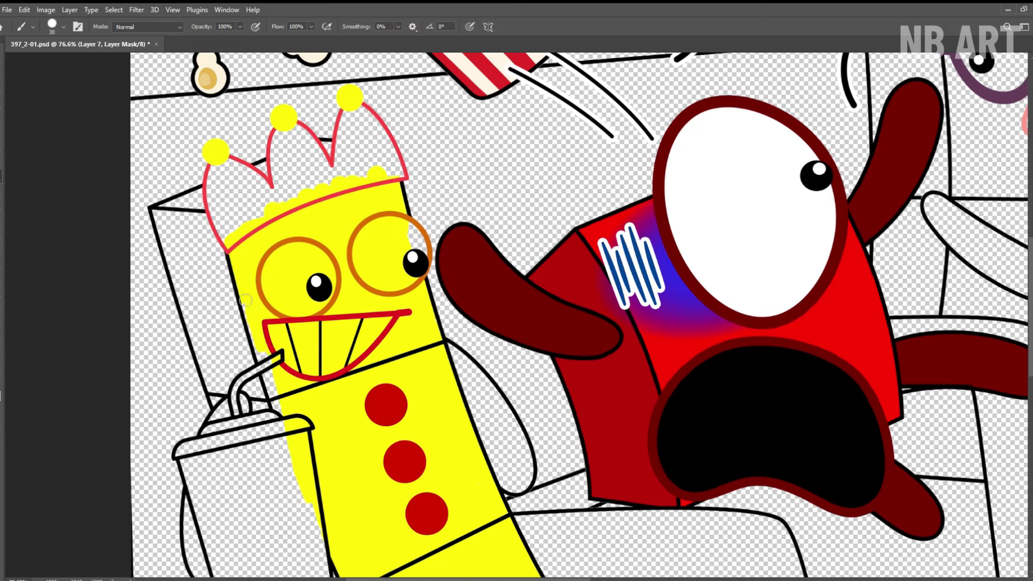
{"action": "key", "text": "ctrl+space"}
{"action": "left_click_drag", "start_coordinate": [274, 294], "coordinate": [288, 292]}
{"action": "key", "text": "b"}
{"action": "left_click_drag", "start_coordinate": [332, 246], "coordinate": [312, 322]}
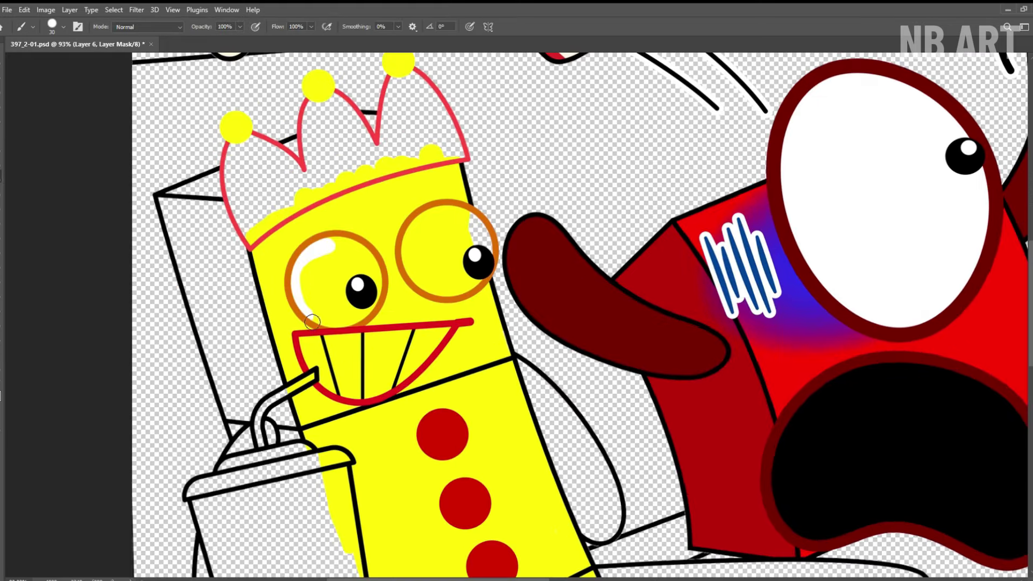
{"action": "left_click_drag", "start_coordinate": [333, 246], "coordinate": [354, 305]}
{"action": "mouse_move", "coordinate": [484, 222]}
{"action": "left_mouse_down"}
{"action": "mouse_move", "coordinate": [412, 257]}
{"action": "mouse_move", "coordinate": [482, 287]}
{"action": "mouse_move", "coordinate": [460, 228]}
{"action": "mouse_move", "coordinate": [430, 264]}
{"action": "left_mouse_up"}
{"action": "key", "text": "space"}
{"action": "left_click_drag", "start_coordinate": [396, 334], "coordinate": [452, 248]}
{"action": "mouse_move", "coordinate": [499, 248]}
{"action": "left_mouse_down"}
{"action": "mouse_move", "coordinate": [446, 254]}
{"action": "mouse_move", "coordinate": [377, 285]}
{"action": "mouse_move", "coordinate": [474, 271]}
{"action": "mouse_move", "coordinate": [430, 259]}
{"action": "mouse_move", "coordinate": [420, 423]}
{"action": "left_mouse_up"}
Step: Sample the red of the round body buttons and fill the yellow character's crown with it
{"action": "key", "text": "space"}
{"action": "left_click", "coordinate": [502, 509], "text": "alt"}
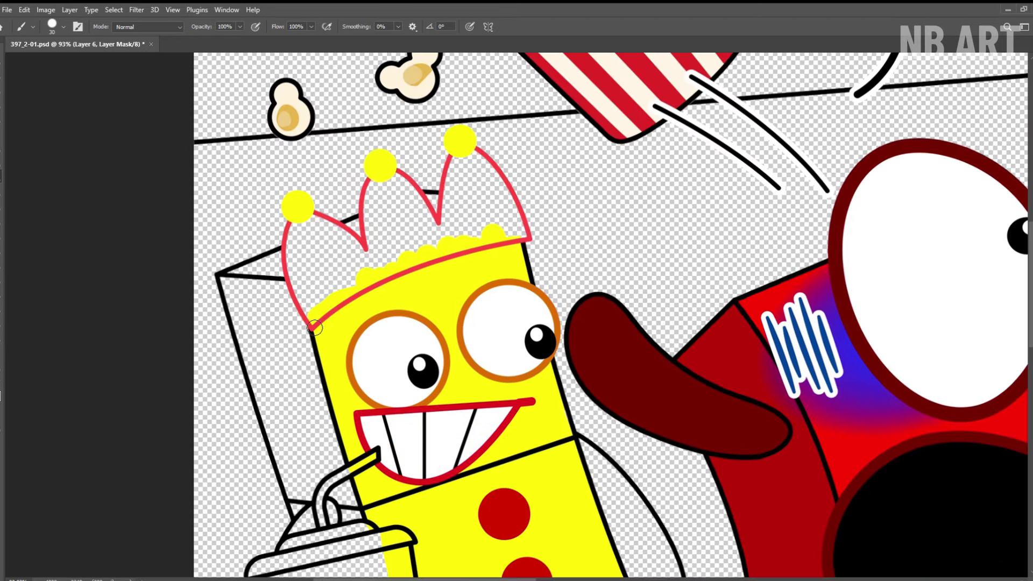
{"action": "mouse_move", "coordinate": [315, 317]}
{"action": "left_mouse_down"}
{"action": "mouse_move", "coordinate": [485, 245]}
{"action": "mouse_move", "coordinate": [452, 189]}
{"action": "mouse_move", "coordinate": [489, 236]}
{"action": "mouse_move", "coordinate": [302, 232]}
{"action": "mouse_move", "coordinate": [351, 274]}
{"action": "left_mouse_up"}
{"action": "key", "text": "z"}
{"action": "left_click_drag", "start_coordinate": [364, 232], "coordinate": [269, 237]}
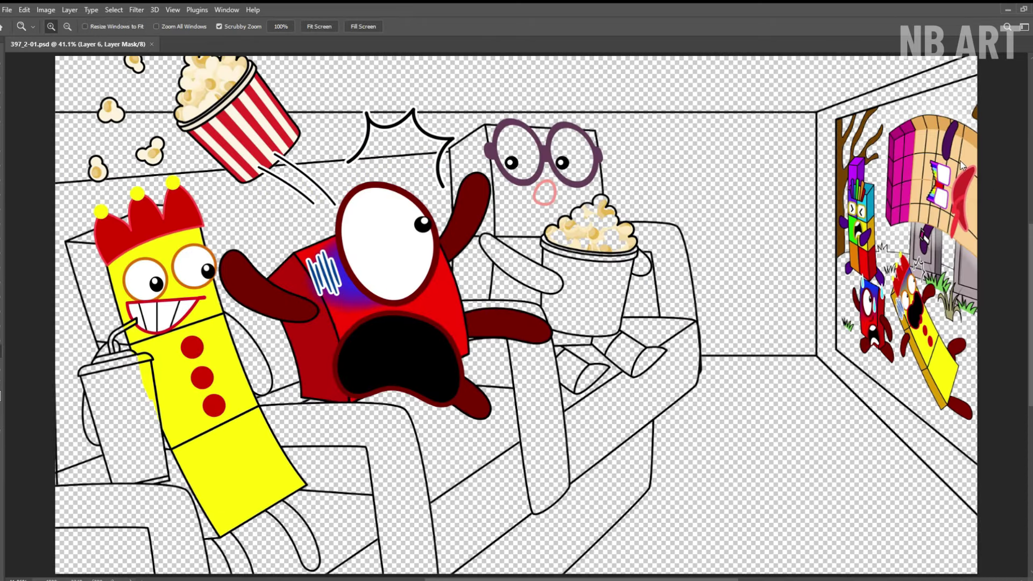
Step: Paint the yellow character's arms, hand and legs dark red
{"action": "key", "text": "b"}
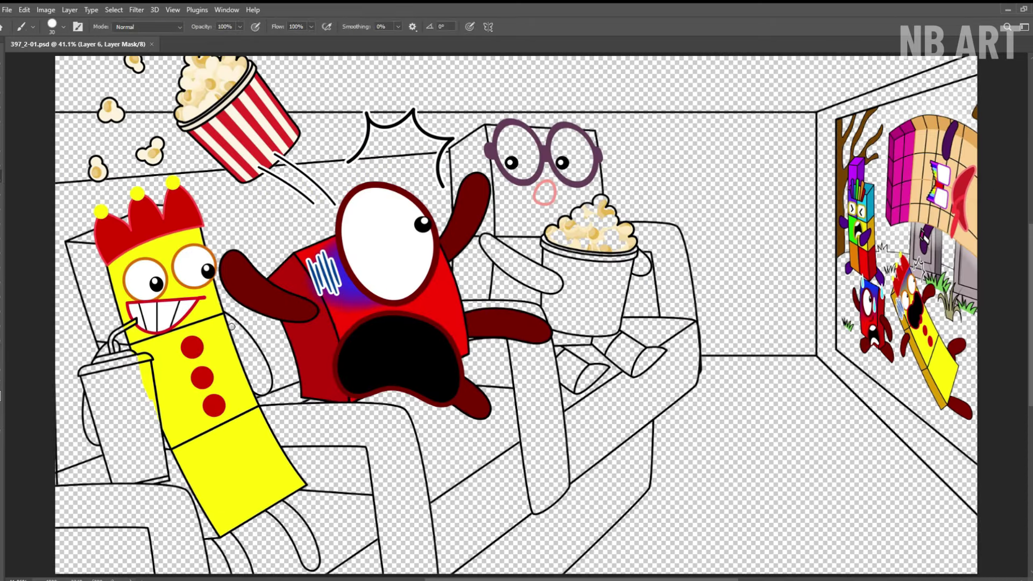
{"action": "scroll", "coordinate": [221, 356], "scroll_direction": "up", "scroll_amount": 4}
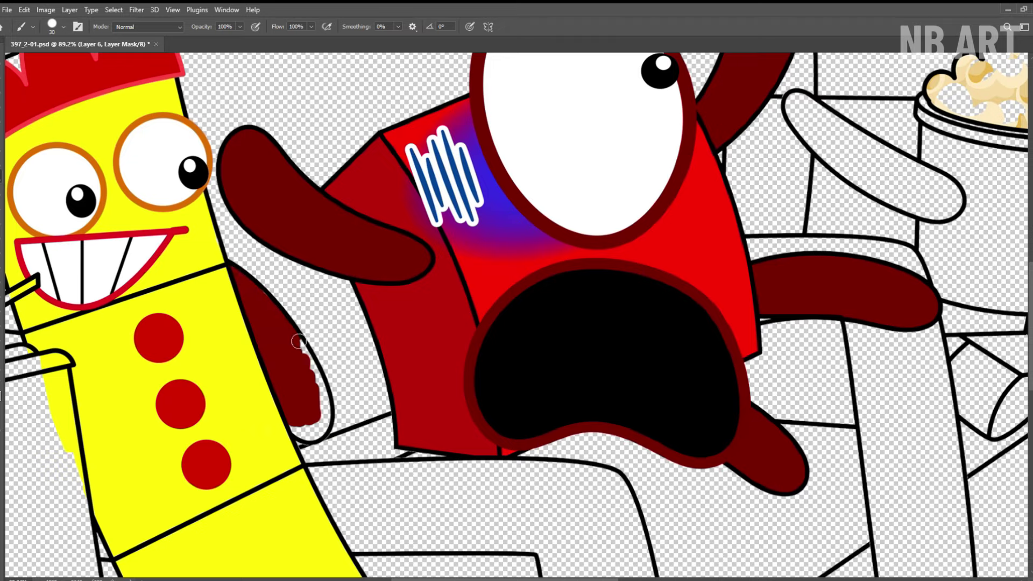
{"action": "mouse_move", "coordinate": [244, 424]}
{"action": "left_mouse_down"}
{"action": "mouse_move", "coordinate": [475, 330]}
{"action": "mouse_move", "coordinate": [611, 308]}
{"action": "left_mouse_up"}
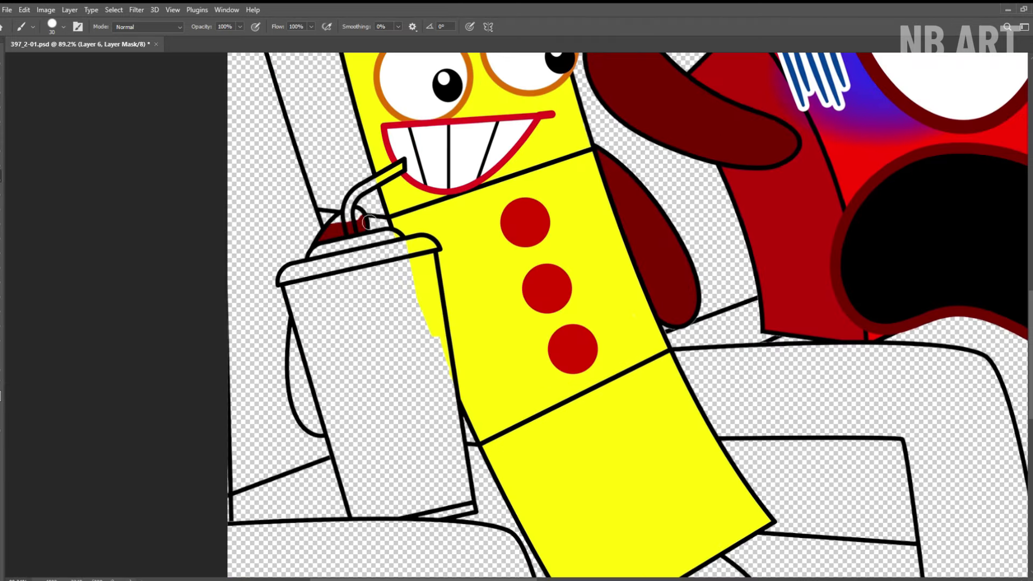
{"action": "mouse_move", "coordinate": [294, 334]}
{"action": "left_mouse_down"}
{"action": "mouse_move", "coordinate": [320, 430]}
{"action": "mouse_move", "coordinate": [306, 377]}
{"action": "left_mouse_up"}
{"action": "left_click_drag", "start_coordinate": [508, 497], "coordinate": [249, 209]}
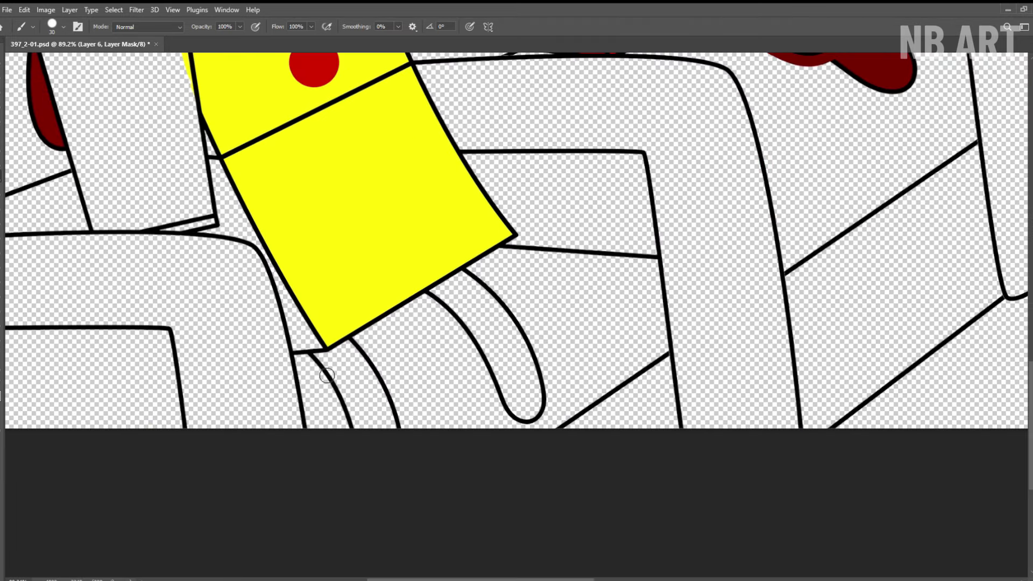
{"action": "mouse_move", "coordinate": [324, 356]}
{"action": "left_mouse_down"}
{"action": "mouse_move", "coordinate": [399, 441]}
{"action": "mouse_move", "coordinate": [329, 365]}
{"action": "left_mouse_up"}
{"action": "left_click_drag", "start_coordinate": [440, 291], "coordinate": [538, 413]}
Step: Fill the side face of the yellow character's body with dark yellow
{"action": "left_click_drag", "start_coordinate": [312, 222], "coordinate": [461, 402]}
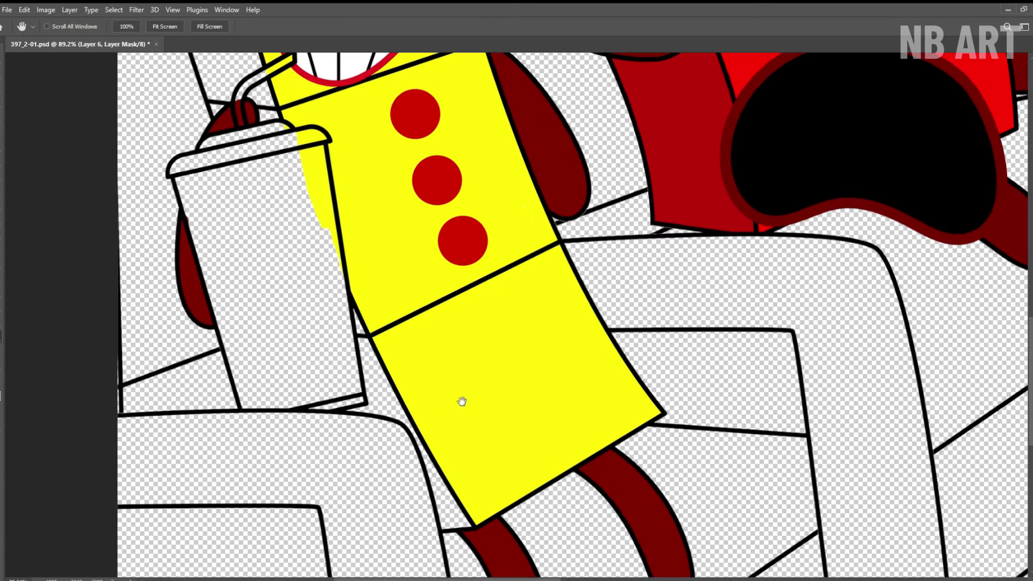
{"action": "left_click", "coordinate": [911, 205], "text": "ctrl"}
{"action": "left_click_drag", "start_coordinate": [467, 516], "coordinate": [425, 463]}
{"action": "mouse_move", "coordinate": [393, 415]}
{"action": "left_mouse_down"}
{"action": "mouse_move", "coordinate": [357, 306]}
{"action": "mouse_move", "coordinate": [394, 399]}
{"action": "left_mouse_up"}
{"action": "left_click_drag", "start_coordinate": [280, 125], "coordinate": [396, 403]}
{"action": "mouse_move", "coordinate": [390, 394]}
{"action": "left_mouse_down"}
{"action": "mouse_move", "coordinate": [360, 364]}
{"action": "mouse_move", "coordinate": [336, 215]}
{"action": "mouse_move", "coordinate": [320, 346]}
{"action": "mouse_move", "coordinate": [308, 157]}
{"action": "mouse_move", "coordinate": [277, 234]}
{"action": "mouse_move", "coordinate": [338, 222]}
{"action": "left_mouse_up"}
Step: Color the drink cup red with a grey lid and red straw, show the whole canvas and save
{"action": "key", "text": "space"}
{"action": "left_click_drag", "start_coordinate": [416, 341], "coordinate": [394, 118]}
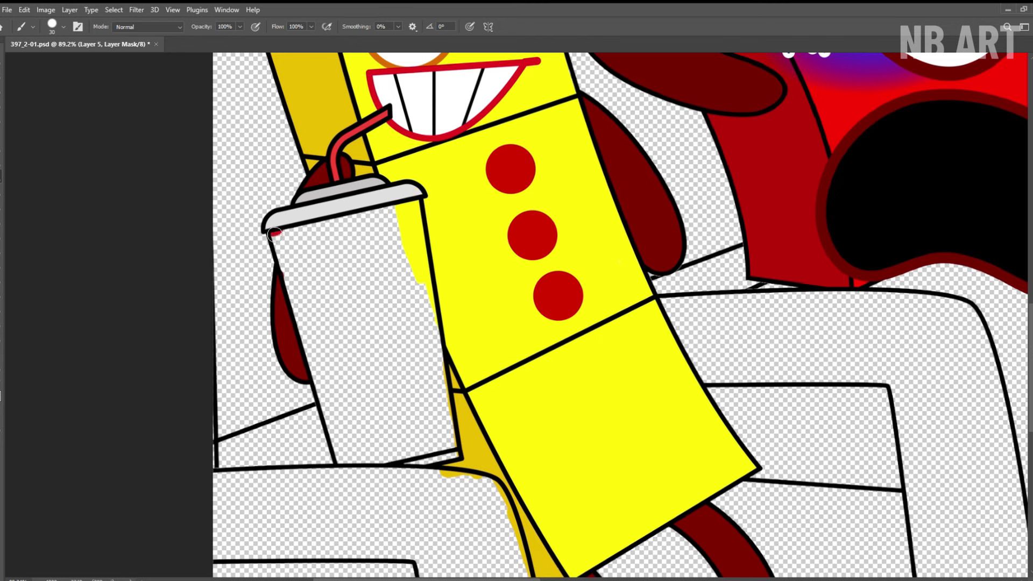
{"action": "mouse_move", "coordinate": [274, 233]}
{"action": "left_mouse_down"}
{"action": "mouse_move", "coordinate": [339, 317]}
{"action": "mouse_move", "coordinate": [398, 226]}
{"action": "mouse_move", "coordinate": [441, 335]}
{"action": "mouse_move", "coordinate": [382, 323]}
{"action": "mouse_move", "coordinate": [323, 344]}
{"action": "mouse_move", "coordinate": [334, 399]}
{"action": "mouse_move", "coordinate": [375, 463]}
{"action": "left_mouse_up"}
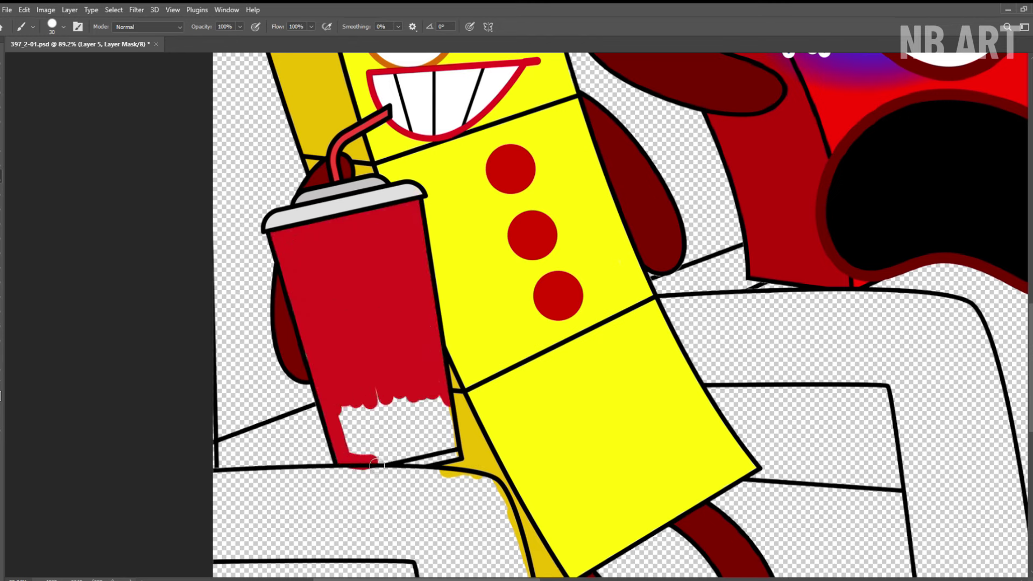
{"action": "mouse_move", "coordinate": [446, 446]}
{"action": "left_mouse_down"}
{"action": "mouse_move", "coordinate": [420, 425]}
{"action": "mouse_move", "coordinate": [350, 436]}
{"action": "left_mouse_up"}
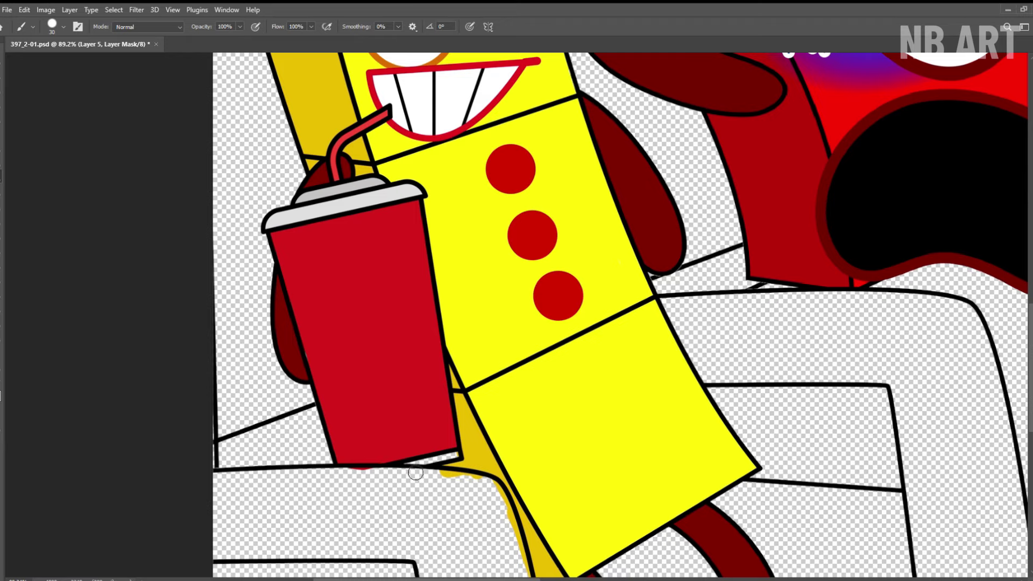
{"action": "key", "text": "z"}
{"action": "left_click_drag", "start_coordinate": [412, 346], "coordinate": [355, 345]}
{"action": "left_click", "coordinate": [322, 27]}
{"action": "key", "text": "ctrl+s"}
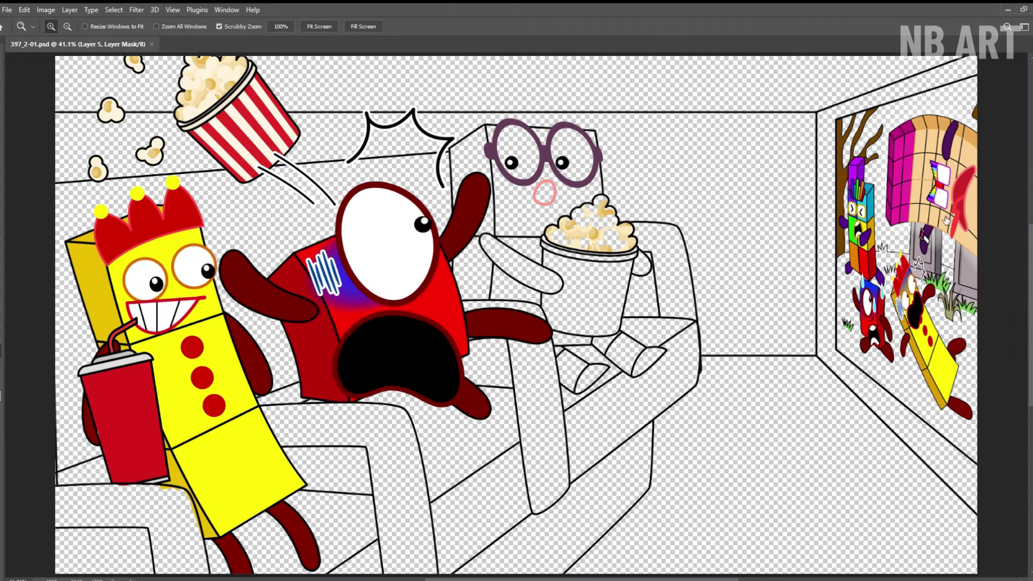
Step: Block in the front of the bespectacled character's body with orange using a size 50 brush
{"action": "key", "text": "b"}
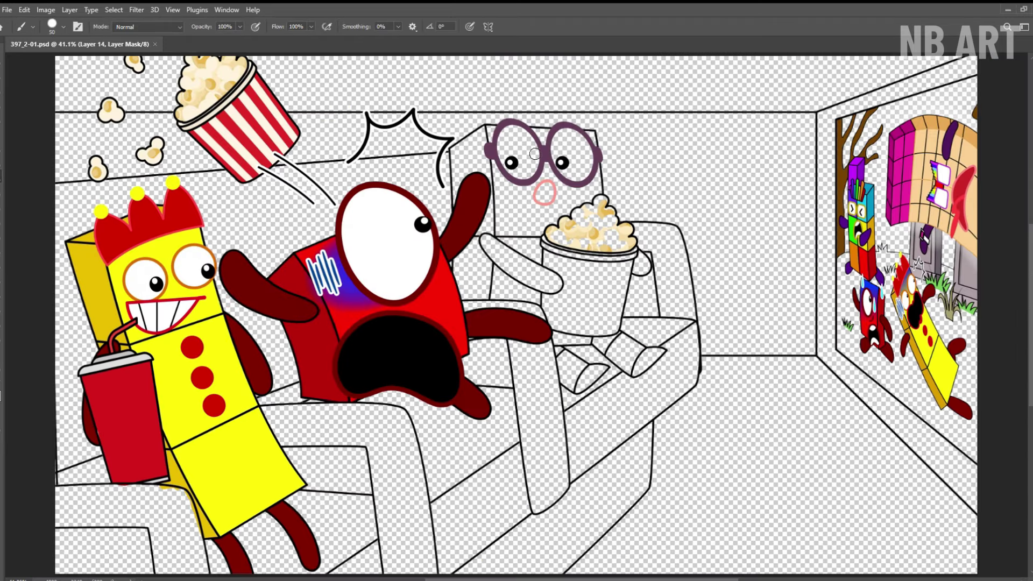
{"action": "mouse_move", "coordinate": [503, 143]}
{"action": "left_mouse_down"}
{"action": "mouse_move", "coordinate": [533, 183]}
{"action": "mouse_move", "coordinate": [570, 159]}
{"action": "left_mouse_up"}
{"action": "mouse_move", "coordinate": [588, 202]}
{"action": "left_mouse_down"}
{"action": "mouse_move", "coordinate": [555, 237]}
{"action": "mouse_move", "coordinate": [522, 242]}
{"action": "left_mouse_up"}
{"action": "left_click_drag", "start_coordinate": [542, 297], "coordinate": [544, 304]}
{"action": "key", "text": "z"}
{"action": "left_click_drag", "start_coordinate": [542, 120], "coordinate": [578, 119]}
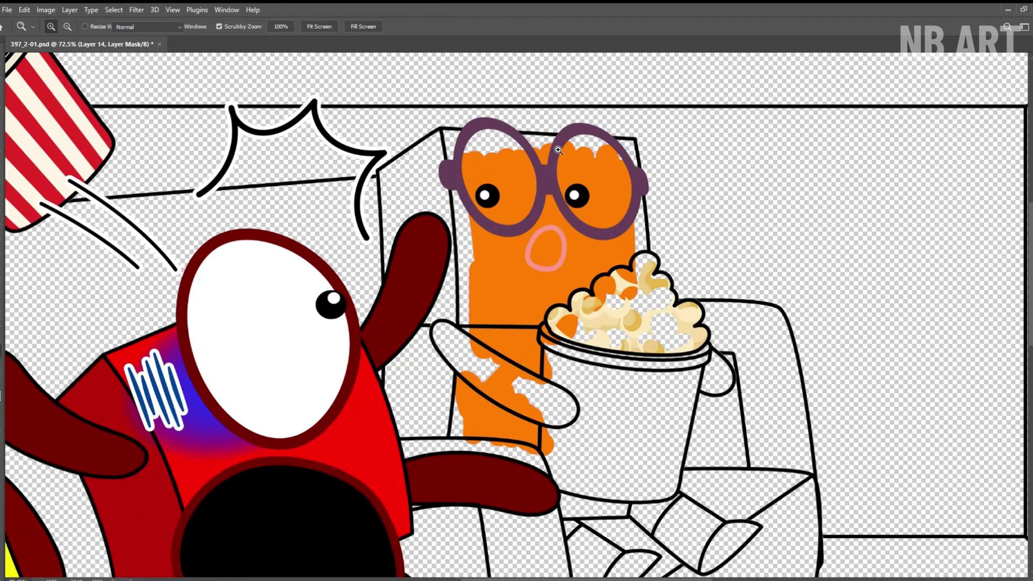
Step: Reduce the brush size to 30 and extend the orange fill to the body's outlines
{"action": "key", "text": "b"}
{"action": "key", "text": "bracketleft"}
{"action": "key", "text": "bracketleft"}
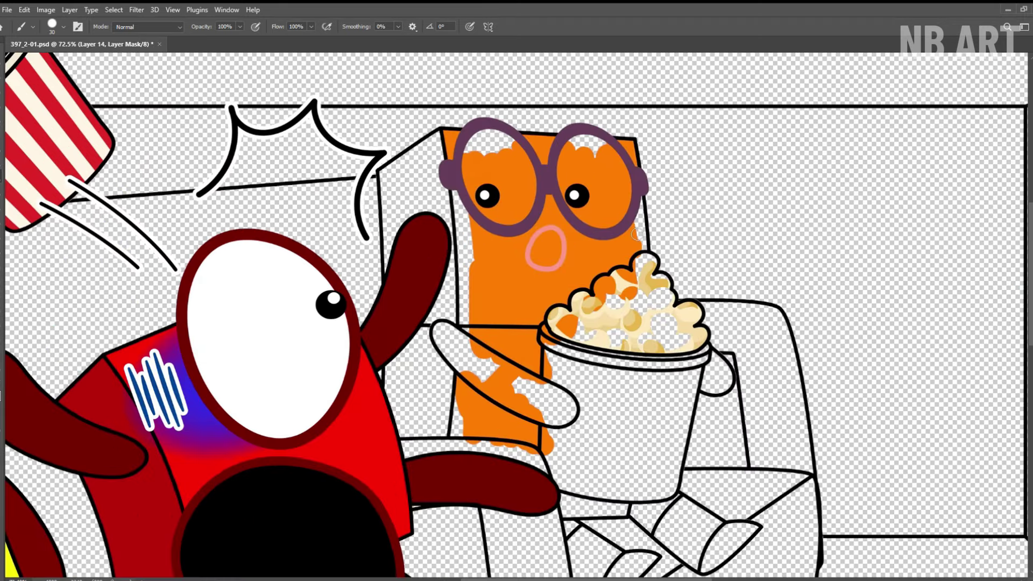
{"action": "left_click_drag", "start_coordinate": [479, 234], "coordinate": [473, 239]}
{"action": "left_click_drag", "start_coordinate": [455, 440], "coordinate": [460, 434]}
Step: Fill the orange character's eyes with white and its mouth with black, show the whole canvas and save
{"action": "key", "text": "z"}
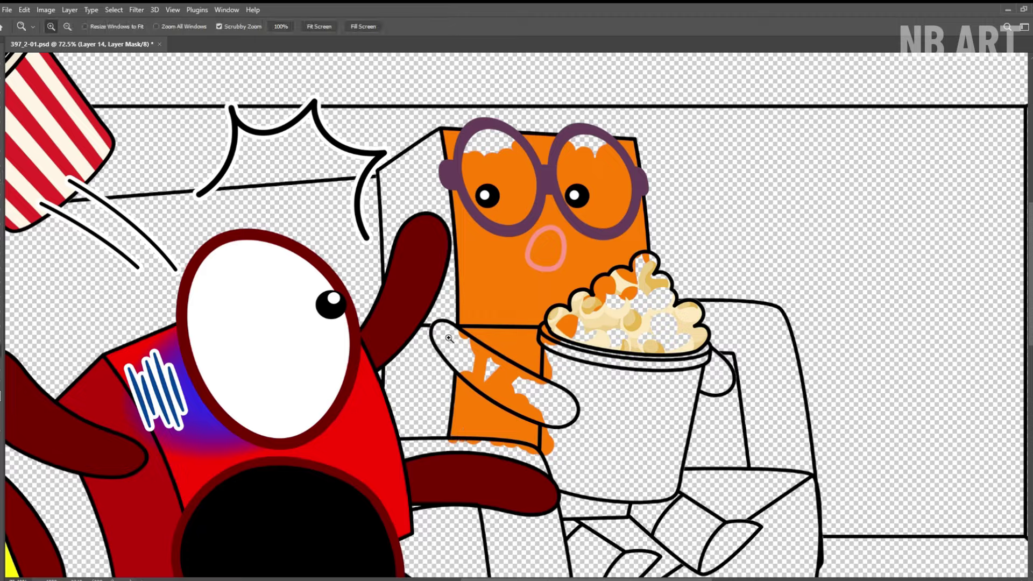
{"action": "left_click_drag", "start_coordinate": [633, 182], "coordinate": [648, 182]}
{"action": "key", "text": "b"}
{"action": "mouse_move", "coordinate": [422, 182]}
{"action": "left_mouse_down"}
{"action": "mouse_move", "coordinate": [477, 278]}
{"action": "mouse_move", "coordinate": [419, 219]}
{"action": "mouse_move", "coordinate": [490, 232]}
{"action": "left_mouse_up"}
{"action": "mouse_move", "coordinate": [617, 222]}
{"action": "left_mouse_down"}
{"action": "mouse_move", "coordinate": [541, 185]}
{"action": "mouse_move", "coordinate": [584, 269]}
{"action": "mouse_move", "coordinate": [519, 301]}
{"action": "mouse_move", "coordinate": [516, 323]}
{"action": "left_mouse_up"}
{"action": "key", "text": "z"}
{"action": "key", "text": "ctrl+0"}
{"action": "key", "text": "ctrl+s"}
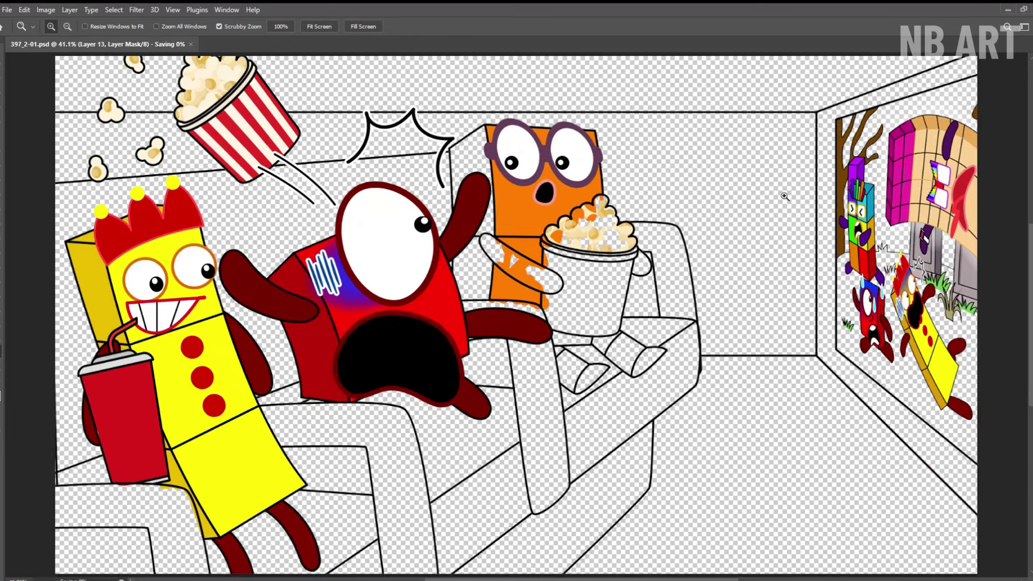
Step: Fill the orange character's arm in front of the popcorn bucket with dark purple up to its outline
{"action": "key", "text": "b"}
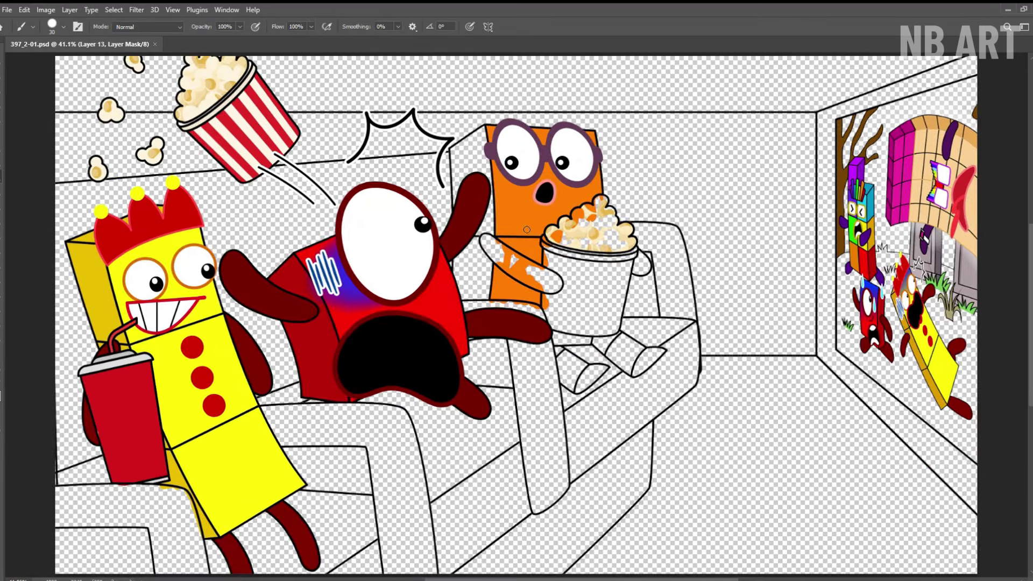
{"action": "left_click_drag", "start_coordinate": [546, 275], "coordinate": [557, 284]}
{"action": "key", "text": "z"}
{"action": "left_click_drag", "start_coordinate": [579, 270], "coordinate": [619, 270]}
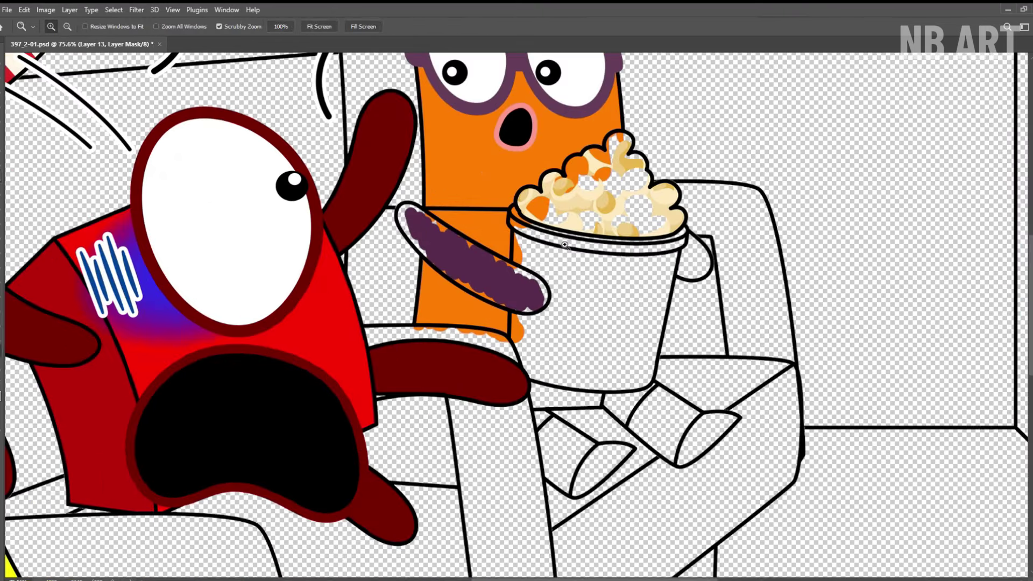
{"action": "key", "text": "b"}
{"action": "mouse_move", "coordinate": [406, 210]}
{"action": "left_mouse_down"}
{"action": "mouse_move", "coordinate": [455, 233]}
{"action": "mouse_move", "coordinate": [418, 246]}
{"action": "left_mouse_up"}
{"action": "key", "text": "space"}
{"action": "left_click_drag", "start_coordinate": [434, 219], "coordinate": [369, 196]}
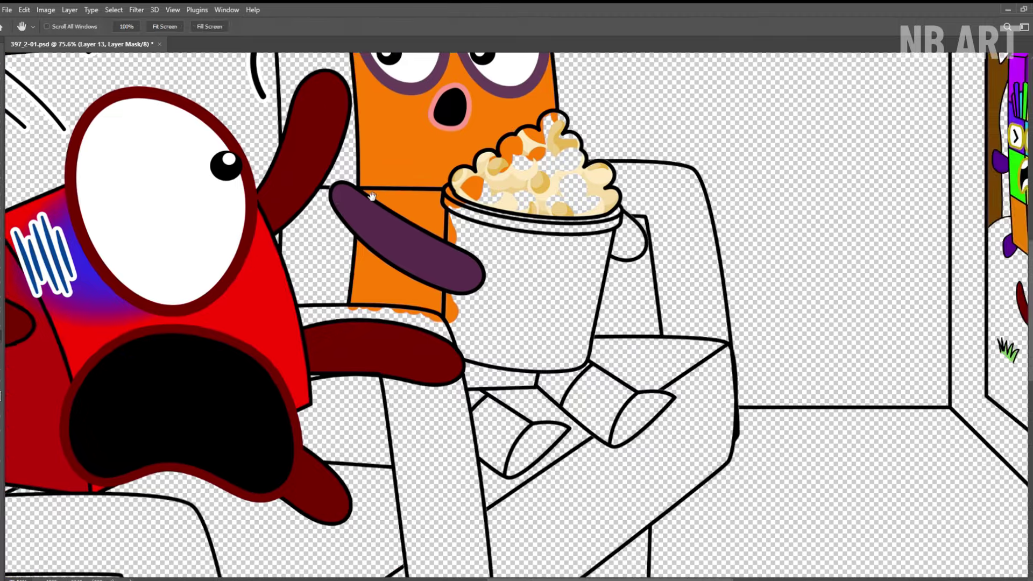
Step: Fill the orange character's hand behind the popcorn bucket with dark purple
{"action": "key", "text": "ctrl+space"}
{"action": "left_click_drag", "start_coordinate": [641, 261], "coordinate": [665, 261]}
{"action": "left_click_drag", "start_coordinate": [607, 192], "coordinate": [612, 195]}
{"action": "left_click_drag", "start_coordinate": [629, 233], "coordinate": [617, 213]}
{"action": "key", "text": "space"}
Step: Color the orange character's lower body orange, legs dark purple, socks white and shoes orange
{"action": "left_click_drag", "start_coordinate": [547, 163], "coordinate": [617, 373]}
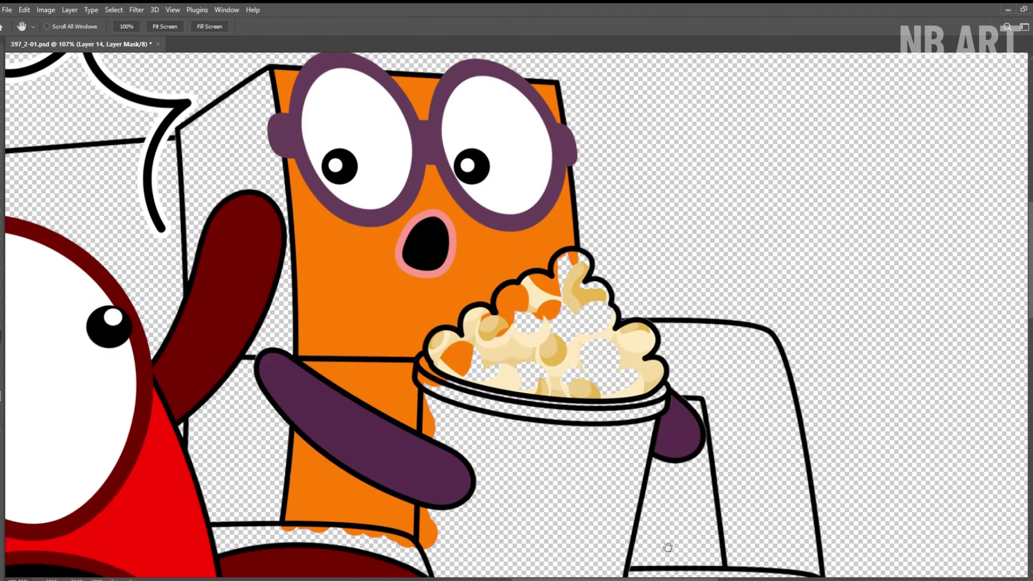
{"action": "left_click_drag", "start_coordinate": [668, 547], "coordinate": [582, 218]}
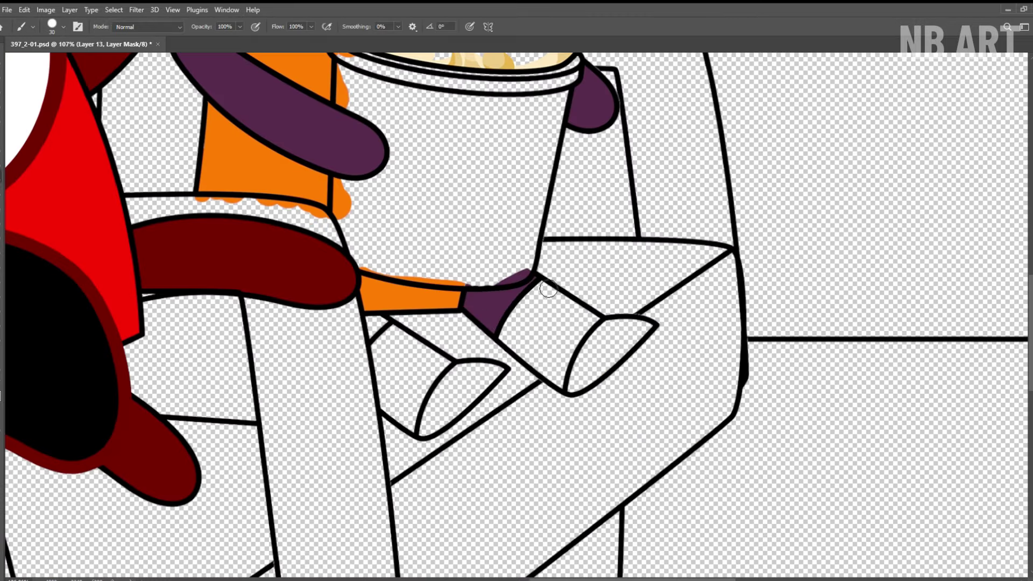
{"action": "mouse_move", "coordinate": [561, 388]}
{"action": "left_mouse_down"}
{"action": "mouse_move", "coordinate": [532, 308]}
{"action": "mouse_move", "coordinate": [578, 326]}
{"action": "left_mouse_up"}
{"action": "left_click_drag", "start_coordinate": [576, 388], "coordinate": [610, 350]}
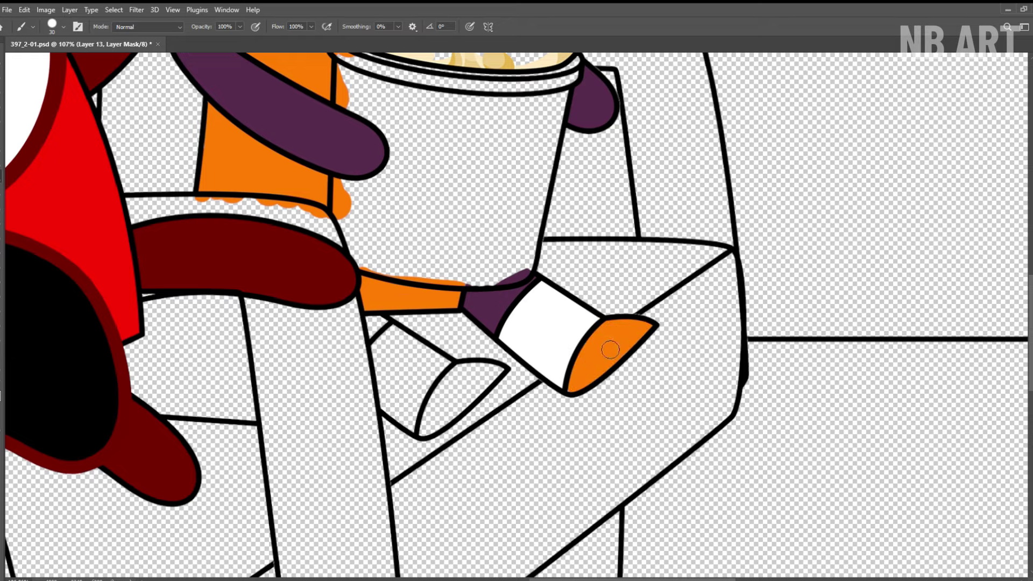
{"action": "mouse_move", "coordinate": [459, 373]}
{"action": "left_mouse_down"}
{"action": "mouse_move", "coordinate": [432, 426]}
{"action": "mouse_move", "coordinate": [462, 369]}
{"action": "left_mouse_up"}
{"action": "left_click_drag", "start_coordinate": [384, 364], "coordinate": [405, 367]}
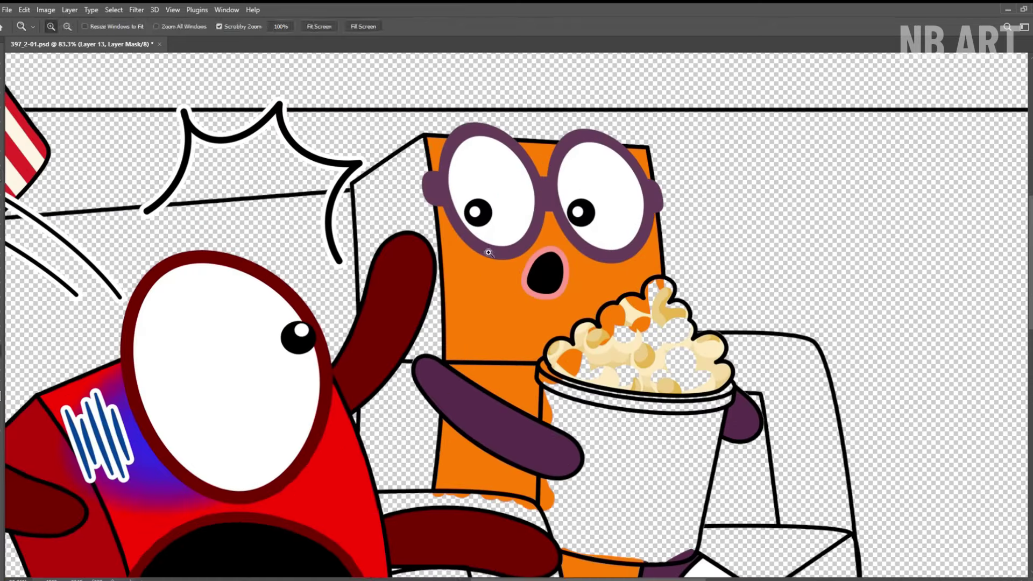
Step: Fill the side face of the orange character's body with darker orange
{"action": "left_click_drag", "start_coordinate": [395, 162], "coordinate": [368, 274]}
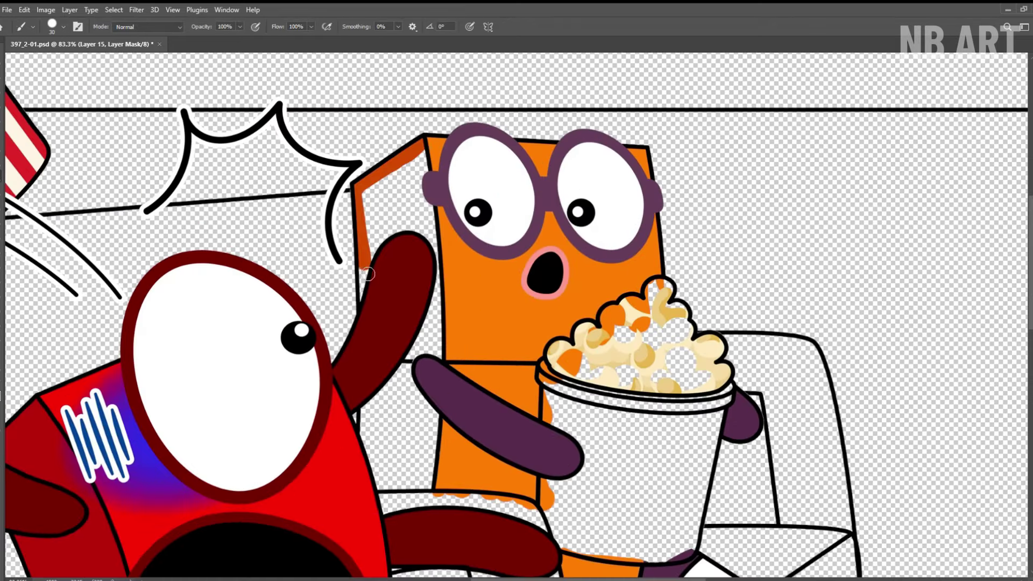
{"action": "mouse_move", "coordinate": [375, 187]}
{"action": "left_mouse_down"}
{"action": "mouse_move", "coordinate": [420, 226]}
{"action": "mouse_move", "coordinate": [433, 344]}
{"action": "mouse_move", "coordinate": [385, 409]}
{"action": "left_mouse_up"}
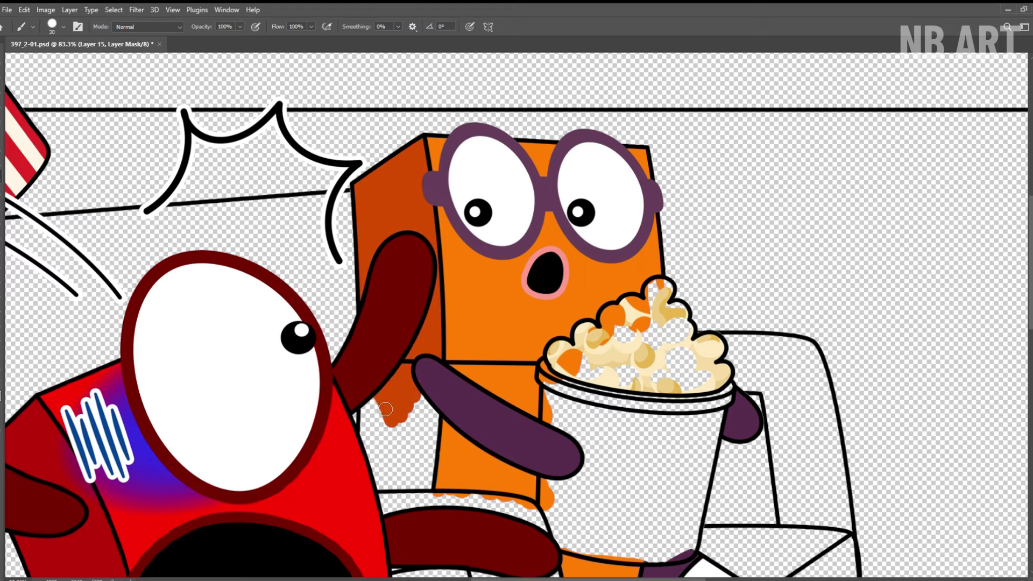
{"action": "mouse_move", "coordinate": [379, 488]}
{"action": "left_mouse_down"}
{"action": "mouse_move", "coordinate": [429, 403]}
{"action": "mouse_move", "coordinate": [378, 466]}
{"action": "left_mouse_up"}
Step: Fill the body of the popcorn bucket held by the orange character with red
{"action": "left_click_drag", "start_coordinate": [454, 277], "coordinate": [305, 203]}
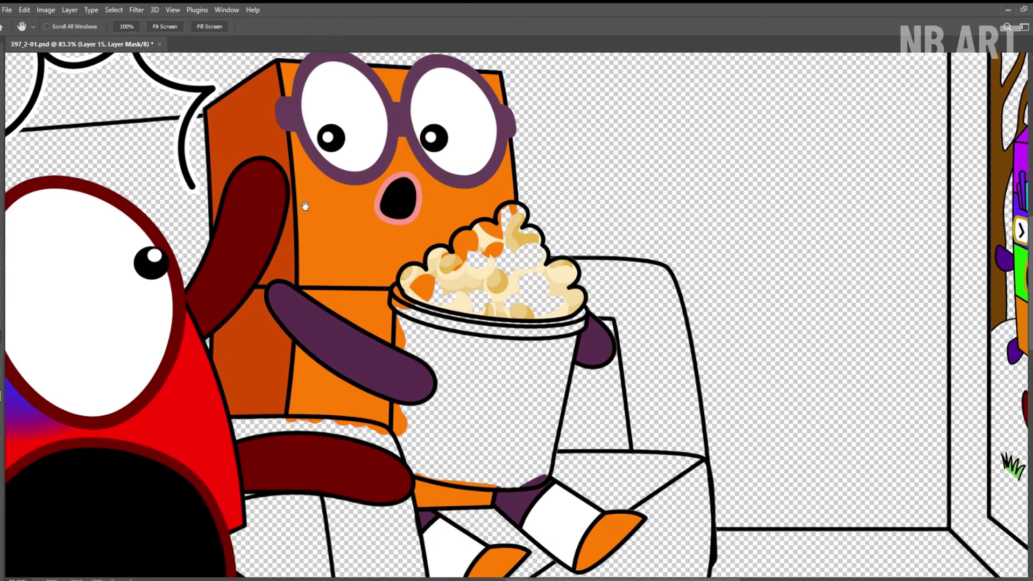
{"action": "left_click_drag", "start_coordinate": [765, 328], "coordinate": [789, 329]}
{"action": "key", "text": "b"}
{"action": "mouse_move", "coordinate": [358, 277]}
{"action": "left_mouse_down"}
{"action": "mouse_move", "coordinate": [419, 304]}
{"action": "mouse_move", "coordinate": [522, 318]}
{"action": "mouse_move", "coordinate": [575, 312]}
{"action": "mouse_move", "coordinate": [550, 455]}
{"action": "mouse_move", "coordinate": [392, 479]}
{"action": "left_mouse_up"}
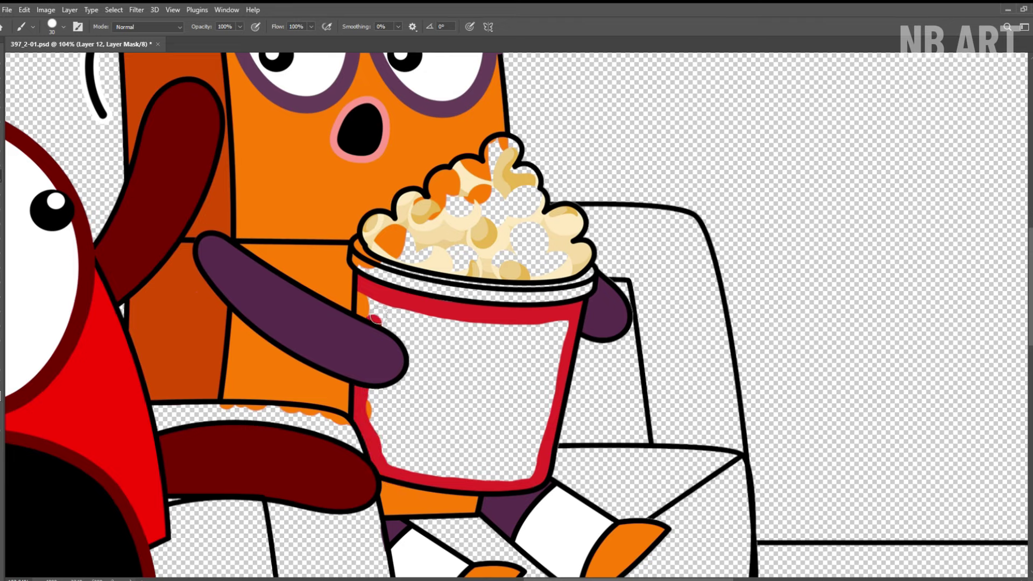
{"action": "mouse_move", "coordinate": [377, 316]}
{"action": "left_mouse_down"}
{"action": "mouse_move", "coordinate": [411, 387]}
{"action": "mouse_move", "coordinate": [500, 403]}
{"action": "mouse_move", "coordinate": [574, 339]}
{"action": "mouse_move", "coordinate": [496, 454]}
{"action": "mouse_move", "coordinate": [427, 420]}
{"action": "mouse_move", "coordinate": [420, 484]}
{"action": "left_mouse_up"}
{"action": "key", "text": "space"}
Step: Paint vertical cream stripes over the red popcorn bucket, enlarging the brush to size 60, and color its rim cream
{"action": "mouse_move", "coordinate": [361, 264]}
{"action": "left_mouse_down"}
{"action": "mouse_move", "coordinate": [347, 353]}
{"action": "mouse_move", "coordinate": [573, 376]}
{"action": "mouse_move", "coordinate": [463, 387]}
{"action": "mouse_move", "coordinate": [442, 308]}
{"action": "mouse_move", "coordinate": [354, 444]}
{"action": "left_mouse_up"}
{"action": "key", "text": "space"}
{"action": "key", "text": "bracketright"}
{"action": "key", "text": "bracketright"}
{"action": "key", "text": "bracketright"}
{"action": "left_click_drag", "start_coordinate": [402, 277], "coordinate": [389, 458]}
{"action": "left_click_drag", "start_coordinate": [451, 288], "coordinate": [432, 463]}
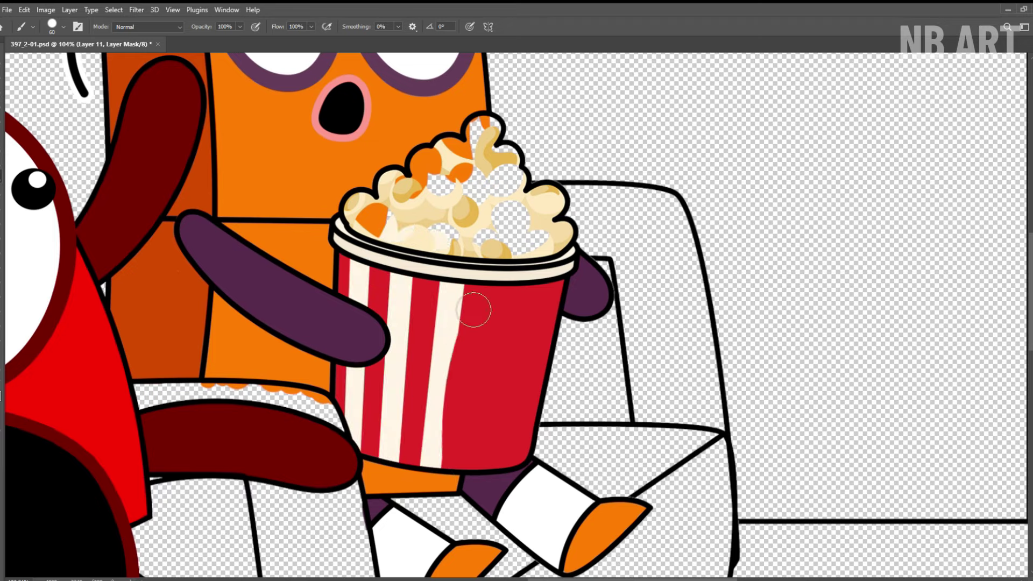
{"action": "left_click_drag", "start_coordinate": [473, 310], "coordinate": [565, 299]}
Step: Fill the gaps in the bucket's popcorn with cream using a size 35 brush, show the whole canvas and save
{"action": "key", "text": "space"}
{"action": "left_click_drag", "start_coordinate": [454, 277], "coordinate": [464, 428]}
{"action": "key", "text": "bracketleft"}
{"action": "key", "text": "bracketleft"}
{"action": "key", "text": "bracketleft"}
{"action": "key", "text": "bracketleft"}
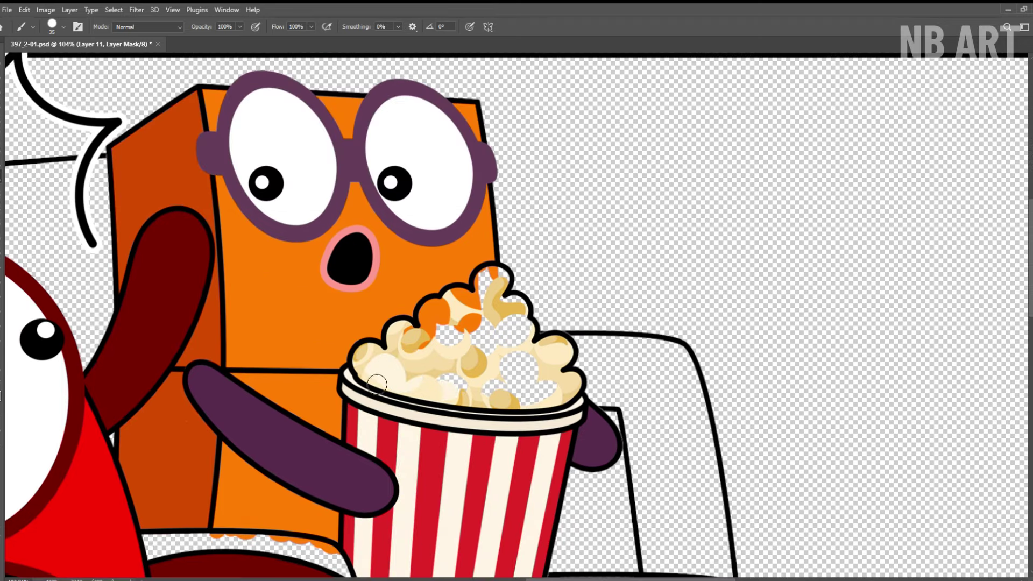
{"action": "mouse_move", "coordinate": [377, 383]}
{"action": "left_mouse_down"}
{"action": "mouse_move", "coordinate": [436, 312]}
{"action": "mouse_move", "coordinate": [492, 299]}
{"action": "mouse_move", "coordinate": [525, 345]}
{"action": "mouse_move", "coordinate": [501, 406]}
{"action": "left_mouse_up"}
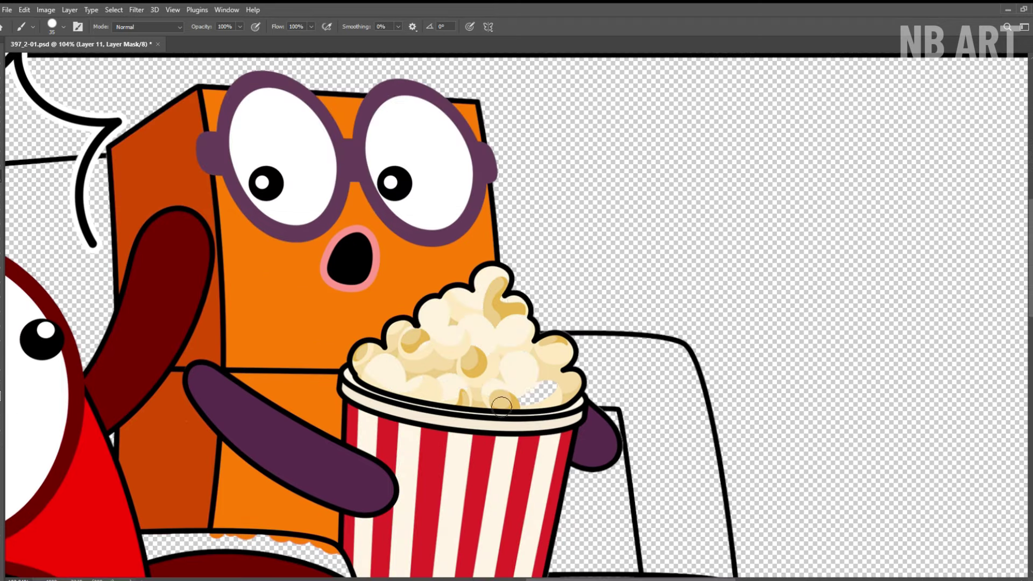
{"action": "key", "text": "z"}
{"action": "left_click_drag", "start_coordinate": [480, 274], "coordinate": [398, 215]}
{"action": "left_click", "coordinate": [316, 26]}
{"action": "key", "text": "ctrl+s"}
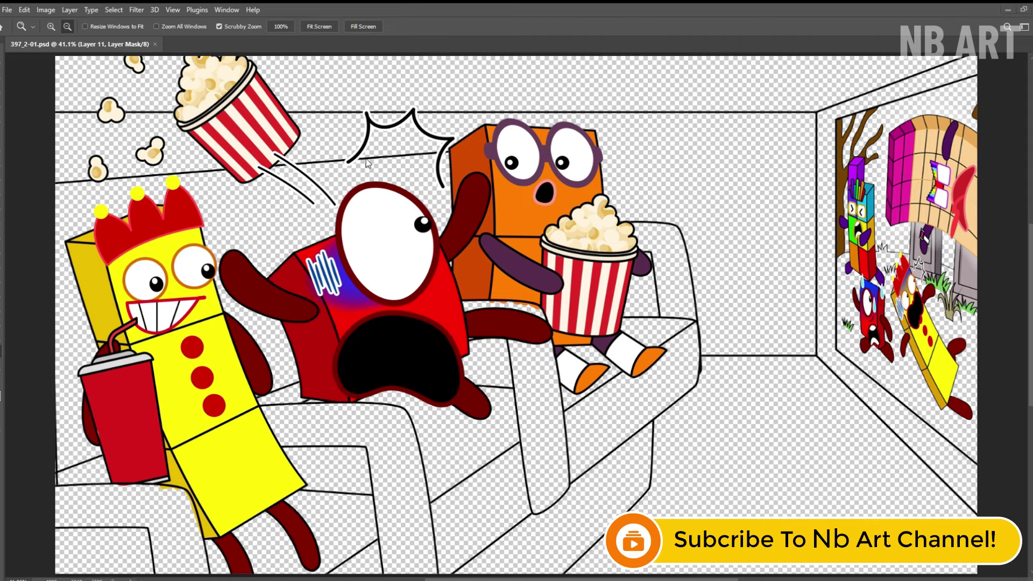
Step: Block in the sofa backrest behind the yellow and red characters with dark red
{"action": "key", "text": "b"}
{"action": "mouse_move", "coordinate": [81, 196]}
{"action": "left_mouse_down"}
{"action": "mouse_move", "coordinate": [62, 323]}
{"action": "mouse_move", "coordinate": [73, 377]}
{"action": "mouse_move", "coordinate": [62, 470]}
{"action": "mouse_move", "coordinate": [110, 487]}
{"action": "left_mouse_up"}
{"action": "mouse_move", "coordinate": [242, 321]}
{"action": "left_mouse_down"}
{"action": "mouse_move", "coordinate": [291, 344]}
{"action": "mouse_move", "coordinate": [236, 395]}
{"action": "left_mouse_up"}
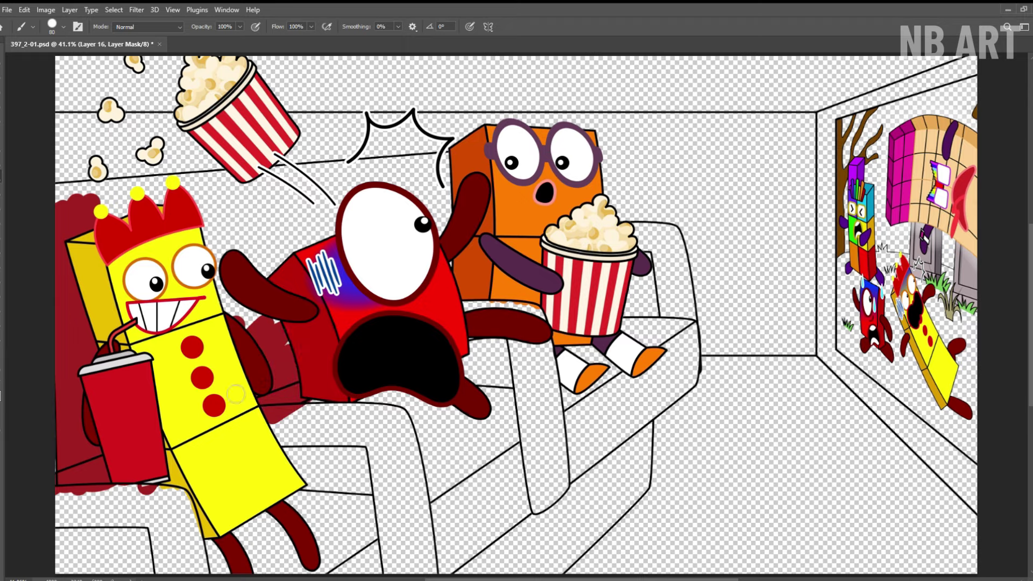
{"action": "mouse_move", "coordinate": [202, 293]}
{"action": "left_mouse_down"}
{"action": "mouse_move", "coordinate": [301, 197]}
{"action": "mouse_move", "coordinate": [301, 239]}
{"action": "mouse_move", "coordinate": [441, 237]}
{"action": "mouse_move", "coordinate": [446, 258]}
{"action": "left_mouse_up"}
Step: Extend the dark red backrest fill to its upper outline around the crown using a size 35 brush
{"action": "key", "text": "z"}
{"action": "left_click_drag", "start_coordinate": [234, 251], "coordinate": [272, 255]}
{"action": "key", "text": "space"}
{"action": "left_click_drag", "start_coordinate": [272, 255], "coordinate": [524, 256]}
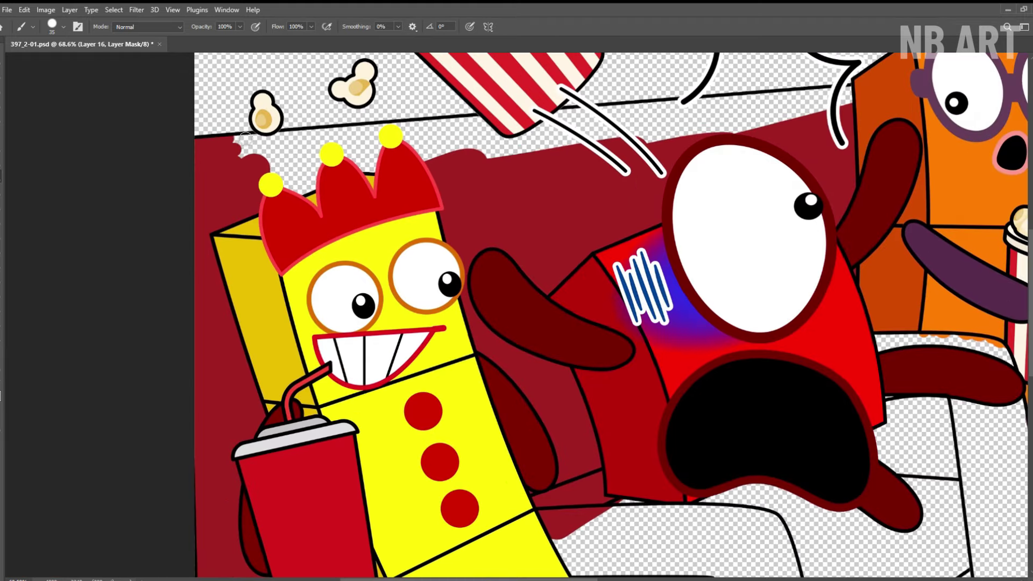
{"action": "mouse_move", "coordinate": [246, 139]}
{"action": "left_mouse_down"}
{"action": "mouse_move", "coordinate": [323, 161]}
{"action": "mouse_move", "coordinate": [604, 131]}
{"action": "mouse_move", "coordinate": [641, 116]}
{"action": "mouse_move", "coordinate": [335, 232]}
{"action": "mouse_move", "coordinate": [425, 209]}
{"action": "mouse_move", "coordinate": [378, 235]}
{"action": "mouse_move", "coordinate": [514, 218]}
{"action": "left_mouse_up"}
Step: Fill the seat cushion around the yellow character's legs with dark red
{"action": "key", "text": "space"}
{"action": "key", "text": "space"}
{"action": "left_click_drag", "start_coordinate": [298, 567], "coordinate": [524, 203]}
{"action": "mouse_move", "coordinate": [370, 479]}
{"action": "left_mouse_down"}
{"action": "mouse_move", "coordinate": [389, 525]}
{"action": "mouse_move", "coordinate": [295, 384]}
{"action": "left_mouse_up"}
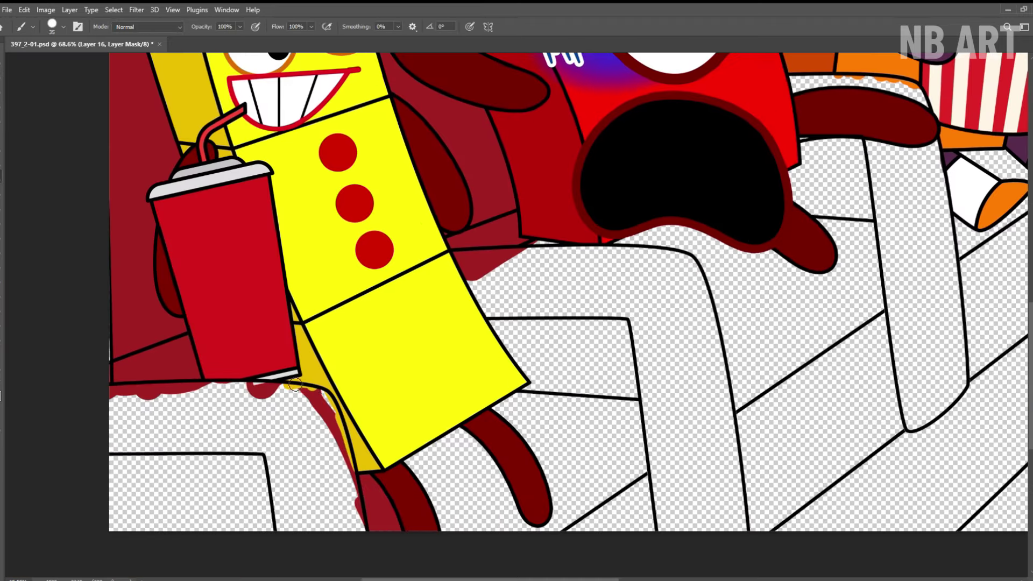
{"action": "mouse_move", "coordinate": [342, 437]}
{"action": "left_mouse_down"}
{"action": "mouse_move", "coordinate": [506, 425]}
{"action": "mouse_move", "coordinate": [421, 520]}
{"action": "mouse_move", "coordinate": [501, 516]}
{"action": "mouse_move", "coordinate": [641, 476]}
{"action": "mouse_move", "coordinate": [667, 425]}
{"action": "mouse_move", "coordinate": [516, 393]}
{"action": "mouse_move", "coordinate": [484, 401]}
{"action": "left_mouse_up"}
Step: Fill the tops of the middle and far seat cushions with dark red using a size 50 brush
{"action": "key", "text": "space"}
{"action": "left_click_drag", "start_coordinate": [663, 329], "coordinate": [380, 404]}
{"action": "mouse_move", "coordinate": [253, 323]}
{"action": "left_mouse_down"}
{"action": "mouse_move", "coordinate": [419, 339]}
{"action": "mouse_move", "coordinate": [512, 377]}
{"action": "mouse_move", "coordinate": [478, 441]}
{"action": "mouse_move", "coordinate": [576, 414]}
{"action": "mouse_move", "coordinate": [597, 302]}
{"action": "mouse_move", "coordinate": [503, 436]}
{"action": "left_mouse_up"}
{"action": "key", "text": "space"}
{"action": "left_click_drag", "start_coordinate": [648, 247], "coordinate": [438, 323]}
{"action": "left_click_drag", "start_coordinate": [454, 359], "coordinate": [538, 356]}
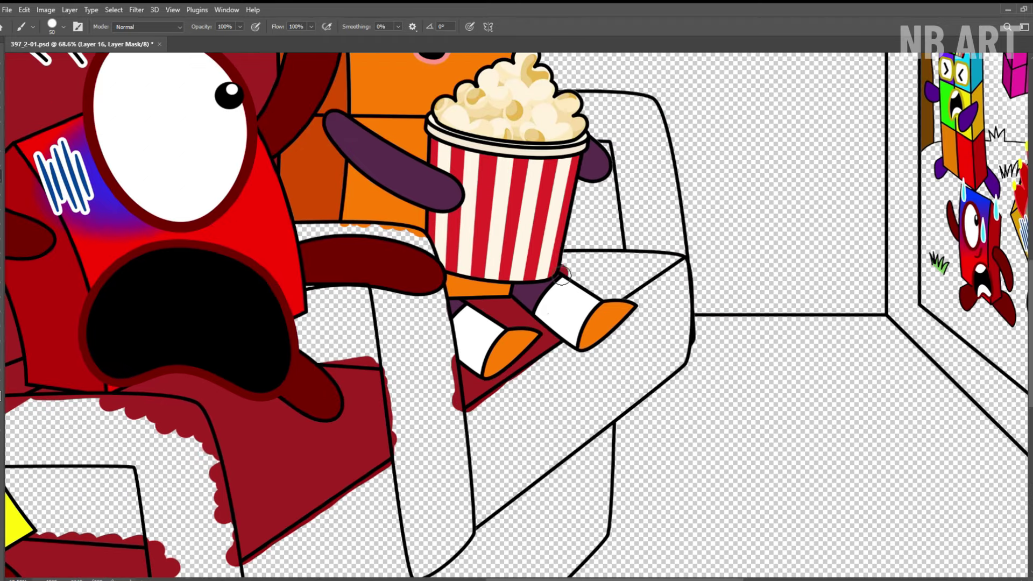
{"action": "left_click_drag", "start_coordinate": [562, 274], "coordinate": [668, 269]}
Step: Fill the front faces of the sofa seats with a deeper red, show the whole canvas and save
{"action": "key", "text": "space"}
{"action": "left_click_drag", "start_coordinate": [478, 205], "coordinate": [318, 157]}
{"action": "mouse_move", "coordinate": [483, 250]}
{"action": "left_mouse_down"}
{"action": "mouse_move", "coordinate": [533, 305]}
{"action": "mouse_move", "coordinate": [457, 323]}
{"action": "mouse_move", "coordinate": [463, 366]}
{"action": "mouse_move", "coordinate": [323, 344]}
{"action": "mouse_move", "coordinate": [306, 409]}
{"action": "mouse_move", "coordinate": [467, 366]}
{"action": "mouse_move", "coordinate": [396, 343]}
{"action": "mouse_move", "coordinate": [751, 125]}
{"action": "left_mouse_up"}
{"action": "key", "text": "space"}
{"action": "mouse_move", "coordinate": [623, 226]}
{"action": "left_mouse_down"}
{"action": "mouse_move", "coordinate": [431, 334]}
{"action": "mouse_move", "coordinate": [538, 280]}
{"action": "mouse_move", "coordinate": [595, 305]}
{"action": "mouse_move", "coordinate": [474, 377]}
{"action": "mouse_move", "coordinate": [537, 341]}
{"action": "mouse_move", "coordinate": [473, 311]}
{"action": "mouse_move", "coordinate": [301, 433]}
{"action": "left_mouse_up"}
{"action": "key", "text": "space"}
{"action": "left_click_drag", "start_coordinate": [539, 273], "coordinate": [619, 374]}
{"action": "key", "text": "ctrl+space"}
{"action": "left_click_drag", "start_coordinate": [619, 374], "coordinate": [370, 359]}
{"action": "left_click", "coordinate": [328, 26]}
{"action": "key", "text": "ctrl+s"}
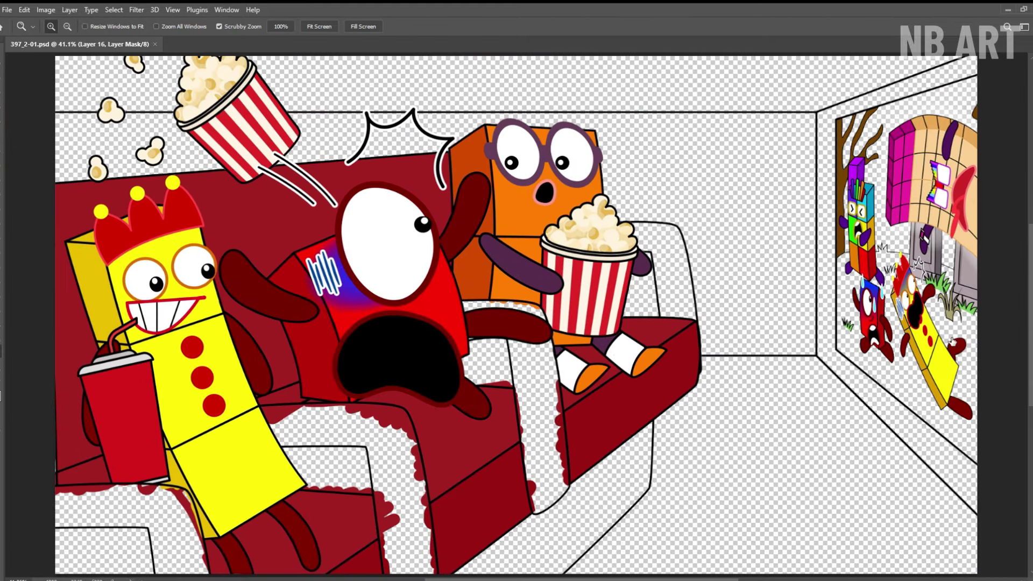
Step: Fill the nearest armrest, below the drink cup, with dark navy
{"action": "left_click", "coordinate": [954, 141]}
{"action": "key", "text": "b"}
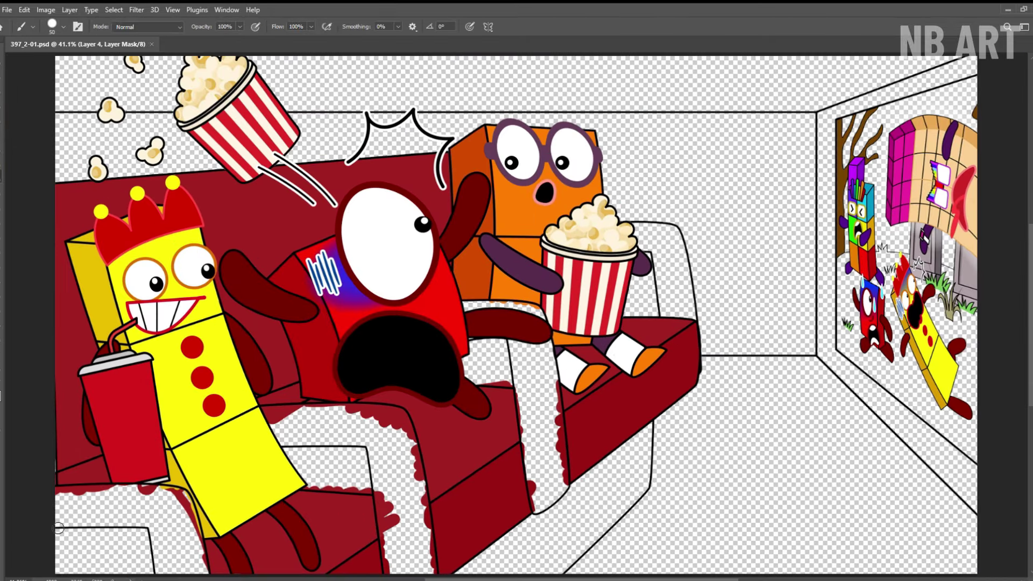
{"action": "mouse_move", "coordinate": [63, 550]}
{"action": "left_mouse_down"}
{"action": "mouse_move", "coordinate": [141, 522]}
{"action": "mouse_move", "coordinate": [176, 530]}
{"action": "mouse_move", "coordinate": [183, 552]}
{"action": "mouse_move", "coordinate": [231, 541]}
{"action": "left_mouse_up"}
{"action": "key", "text": "ctrl+space"}
{"action": "key", "text": "space"}
{"action": "left_click_drag", "start_coordinate": [231, 538], "coordinate": [334, 382]}
{"action": "mouse_move", "coordinate": [116, 339]}
{"action": "left_mouse_down"}
{"action": "mouse_move", "coordinate": [106, 296]}
{"action": "mouse_move", "coordinate": [371, 302]}
{"action": "mouse_move", "coordinate": [436, 484]}
{"action": "mouse_move", "coordinate": [102, 420]}
{"action": "mouse_move", "coordinate": [402, 445]}
{"action": "mouse_move", "coordinate": [297, 323]}
{"action": "mouse_move", "coordinate": [145, 301]}
{"action": "left_mouse_up"}
Step: Fill the armrest between the yellow and red characters with dark navy
{"action": "key", "text": "space"}
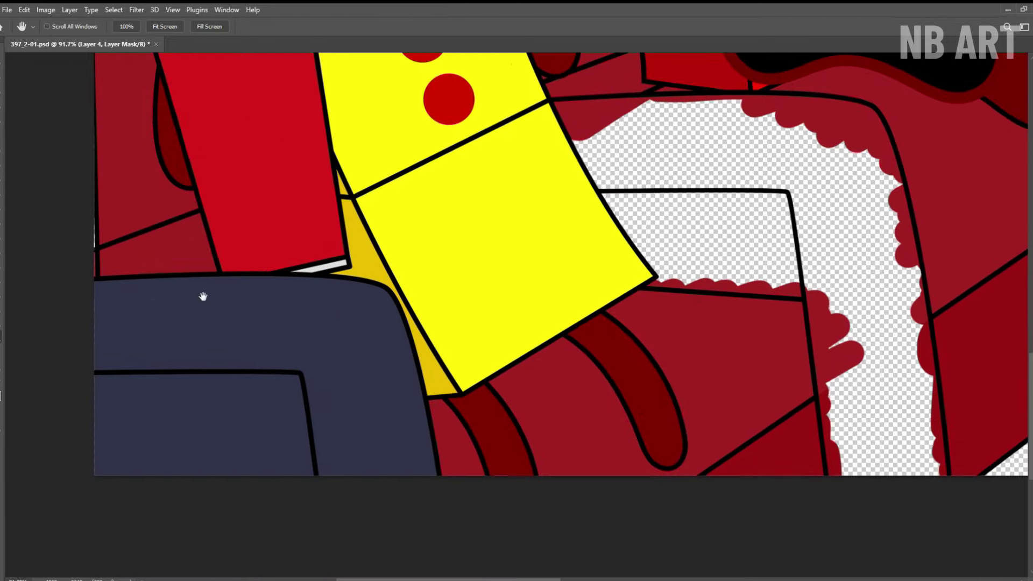
{"action": "left_click", "coordinate": [200, 194], "text": "ctrl"}
{"action": "mouse_move", "coordinate": [566, 116]}
{"action": "left_mouse_down"}
{"action": "mouse_move", "coordinate": [201, 195]}
{"action": "mouse_move", "coordinate": [466, 193]}
{"action": "left_mouse_up"}
{"action": "mouse_move", "coordinate": [575, 425]}
{"action": "left_mouse_down"}
{"action": "mouse_move", "coordinate": [485, 558]}
{"action": "mouse_move", "coordinate": [487, 457]}
{"action": "mouse_move", "coordinate": [543, 475]}
{"action": "mouse_move", "coordinate": [552, 389]}
{"action": "mouse_move", "coordinate": [515, 447]}
{"action": "mouse_move", "coordinate": [463, 402]}
{"action": "mouse_move", "coordinate": [388, 375]}
{"action": "left_mouse_up"}
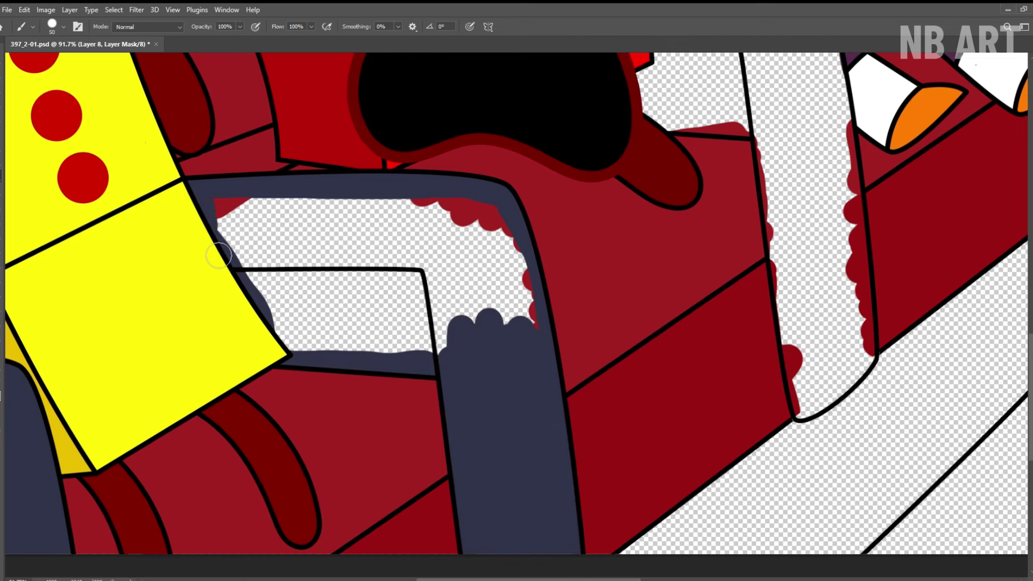
{"action": "mouse_move", "coordinate": [218, 255]}
{"action": "left_mouse_down"}
{"action": "mouse_move", "coordinate": [323, 258]}
{"action": "mouse_move", "coordinate": [474, 226]}
{"action": "mouse_move", "coordinate": [533, 301]}
{"action": "left_mouse_up"}
Step: Fill the armrest between the red and orange characters and the far armrest with dark navy
{"action": "key", "text": "space"}
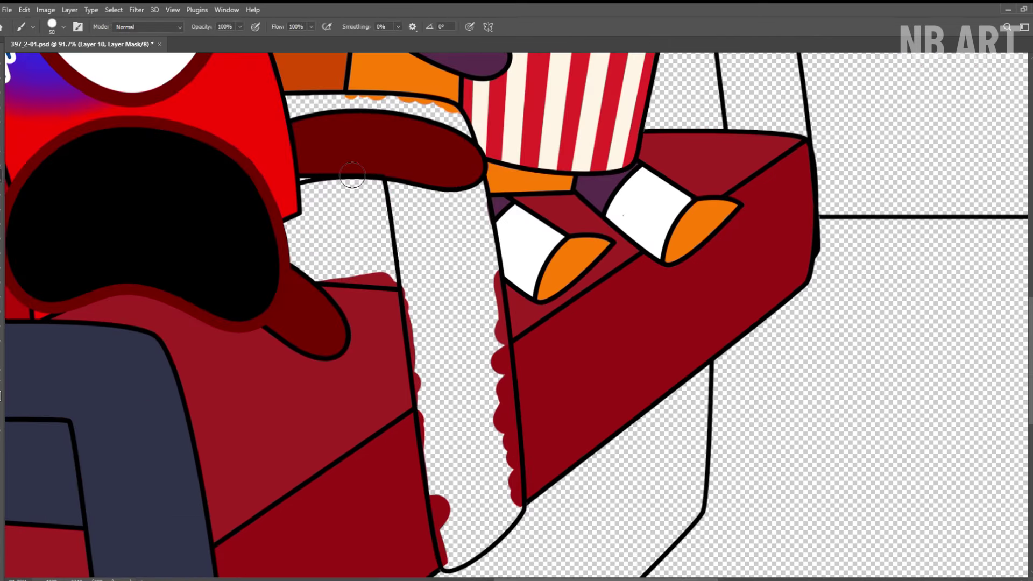
{"action": "mouse_move", "coordinate": [288, 105]}
{"action": "left_mouse_down"}
{"action": "mouse_move", "coordinate": [447, 115]}
{"action": "mouse_move", "coordinate": [333, 199]}
{"action": "mouse_move", "coordinate": [422, 249]}
{"action": "mouse_move", "coordinate": [447, 215]}
{"action": "mouse_move", "coordinate": [425, 258]}
{"action": "mouse_move", "coordinate": [446, 557]}
{"action": "mouse_move", "coordinate": [508, 409]}
{"action": "mouse_move", "coordinate": [457, 479]}
{"action": "mouse_move", "coordinate": [446, 387]}
{"action": "left_mouse_up"}
{"action": "key", "text": "space"}
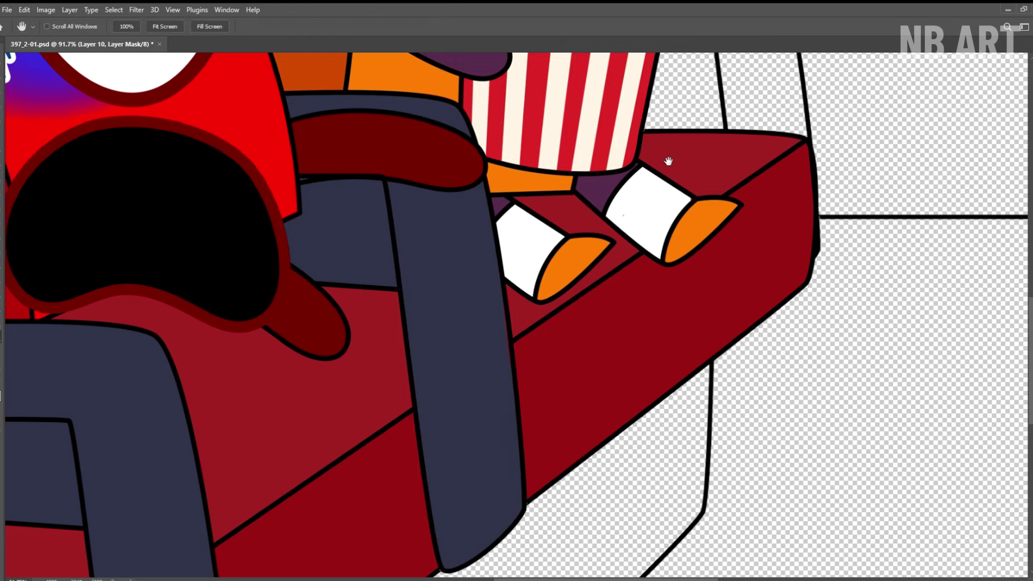
{"action": "left_click_drag", "start_coordinate": [669, 161], "coordinate": [399, 436]}
{"action": "mouse_move", "coordinate": [386, 219]}
{"action": "left_mouse_down"}
{"action": "mouse_move", "coordinate": [503, 233]}
{"action": "mouse_move", "coordinate": [496, 423]}
{"action": "mouse_move", "coordinate": [495, 315]}
{"action": "mouse_move", "coordinate": [430, 245]}
{"action": "mouse_move", "coordinate": [476, 243]}
{"action": "left_mouse_up"}
Step: Fill the sofa's base beneath the seats with very dark red
{"action": "key", "text": "ctrl+space"}
{"action": "left_click_drag", "start_coordinate": [500, 256], "coordinate": [339, 294]}
{"action": "key", "text": "space"}
{"action": "left_click_drag", "start_coordinate": [333, 299], "coordinate": [417, 138]}
{"action": "scroll", "coordinate": [520, 377], "scroll_direction": "up", "scroll_amount": 2}
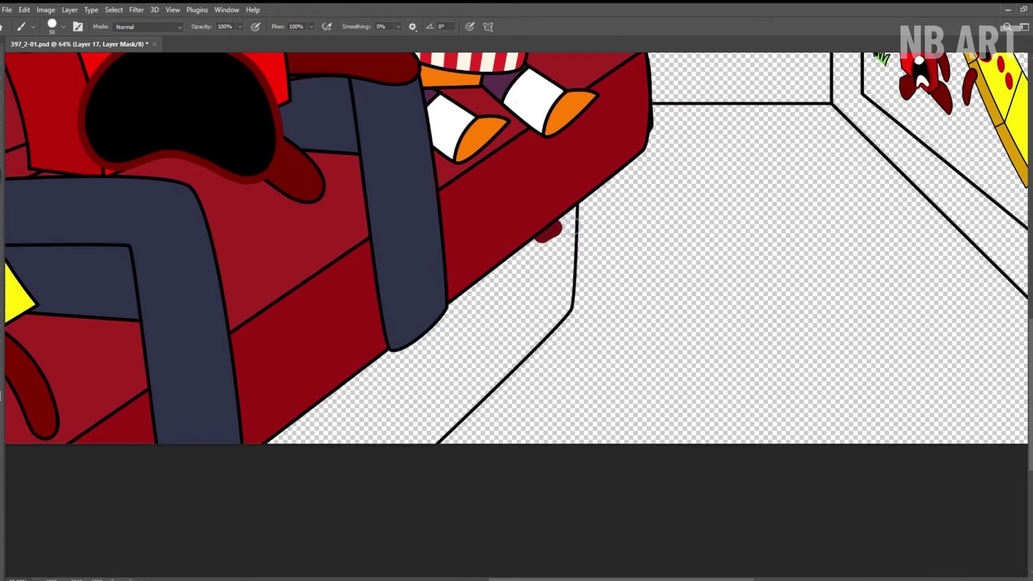
{"action": "mouse_move", "coordinate": [573, 215]}
{"action": "left_mouse_down"}
{"action": "mouse_move", "coordinate": [538, 290]}
{"action": "mouse_move", "coordinate": [532, 275]}
{"action": "mouse_move", "coordinate": [496, 374]}
{"action": "mouse_move", "coordinate": [360, 394]}
{"action": "mouse_move", "coordinate": [299, 468]}
{"action": "mouse_move", "coordinate": [363, 425]}
{"action": "mouse_move", "coordinate": [320, 301]}
{"action": "left_mouse_up"}
{"action": "key", "text": "ctrl+space"}
{"action": "key", "text": "space"}
{"action": "left_click_drag", "start_coordinate": [320, 285], "coordinate": [447, 339]}
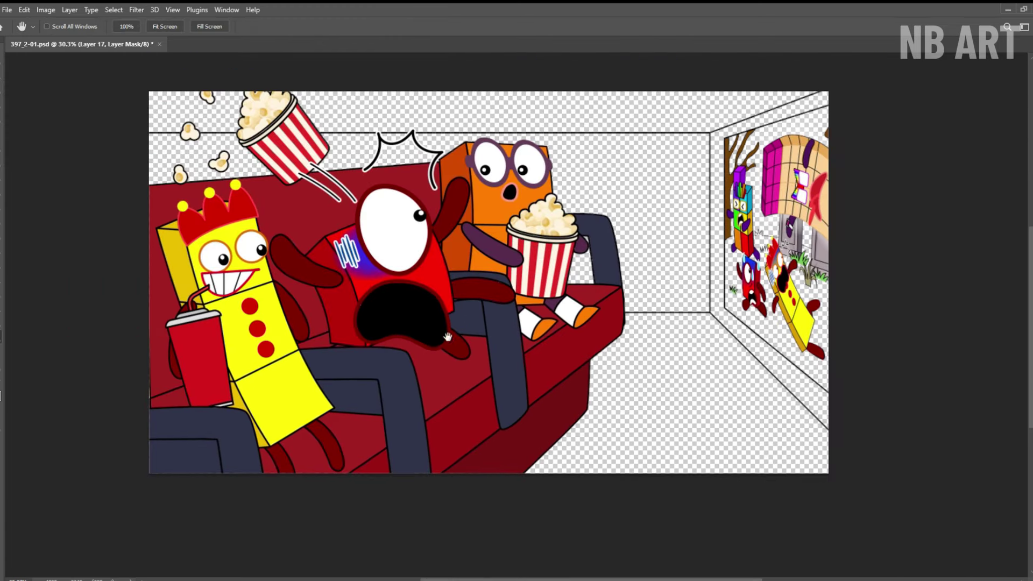
Step: Fill the night sky in the picture on the cinema screen with dark purple
{"action": "key", "text": "ctrl+0"}
{"action": "key", "text": "b"}
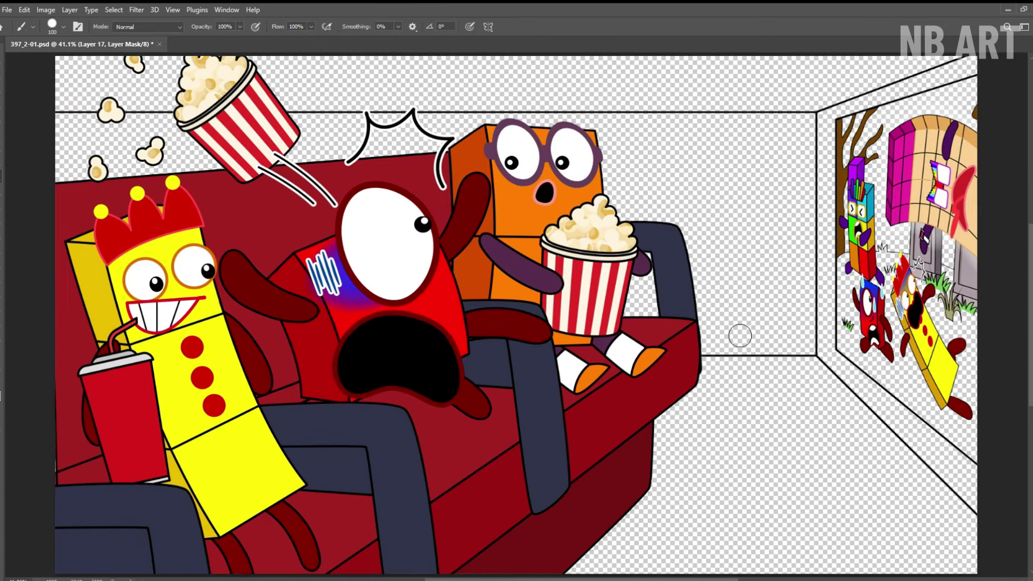
{"action": "mouse_move", "coordinate": [858, 141]}
{"action": "left_mouse_down"}
{"action": "mouse_move", "coordinate": [897, 135]}
{"action": "mouse_move", "coordinate": [942, 101]}
{"action": "left_mouse_up"}
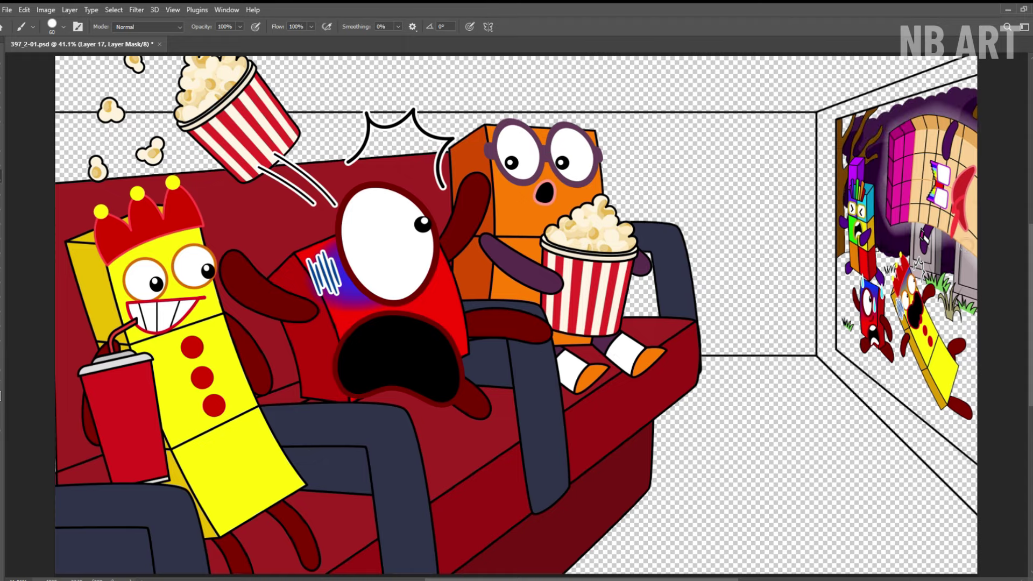
Step: Fill the ground in the cinema screen's picture with grass green using a size 35 brush and show the whole canvas
{"action": "key", "text": "ctrl+space"}
{"action": "mouse_move", "coordinate": [925, 184]}
{"action": "left_mouse_down"}
{"action": "mouse_move", "coordinate": [955, 184]}
{"action": "mouse_move", "coordinate": [718, 234]}
{"action": "left_mouse_up"}
{"action": "key", "text": "space"}
{"action": "key", "text": "["}
{"action": "key", "text": "["}
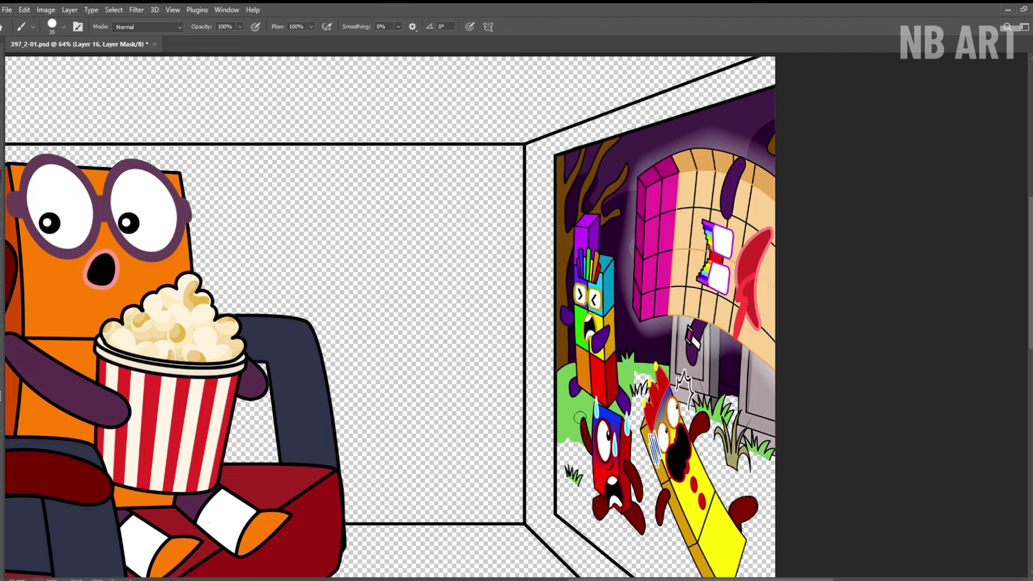
{"action": "scroll", "coordinate": [489, 415], "scroll_direction": "down", "scroll_amount": 3}
{"action": "scroll", "coordinate": [490, 415], "scroll_direction": "right", "scroll_amount": 3}
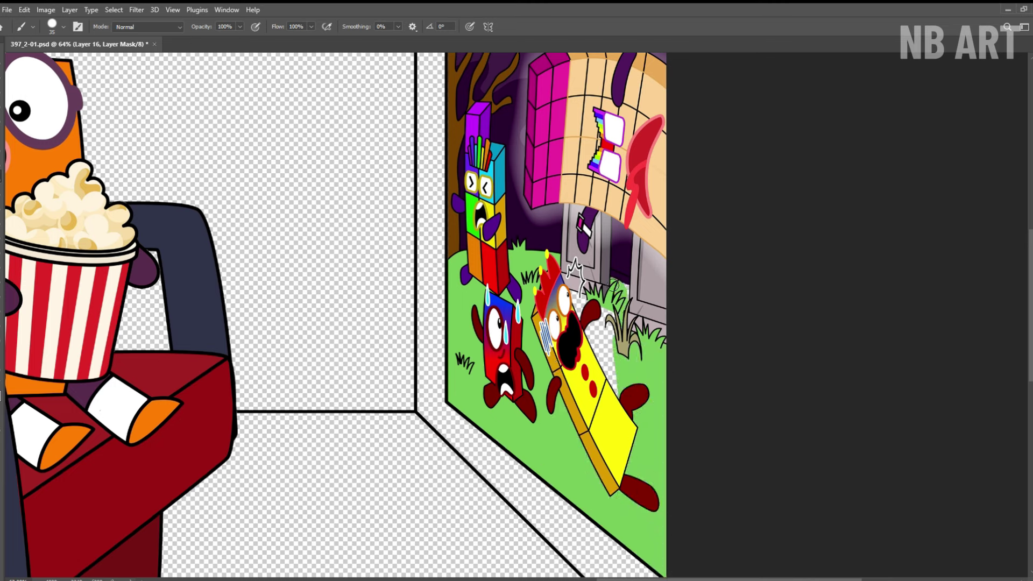
{"action": "key", "text": "h"}
{"action": "left_click", "coordinate": [165, 26]}
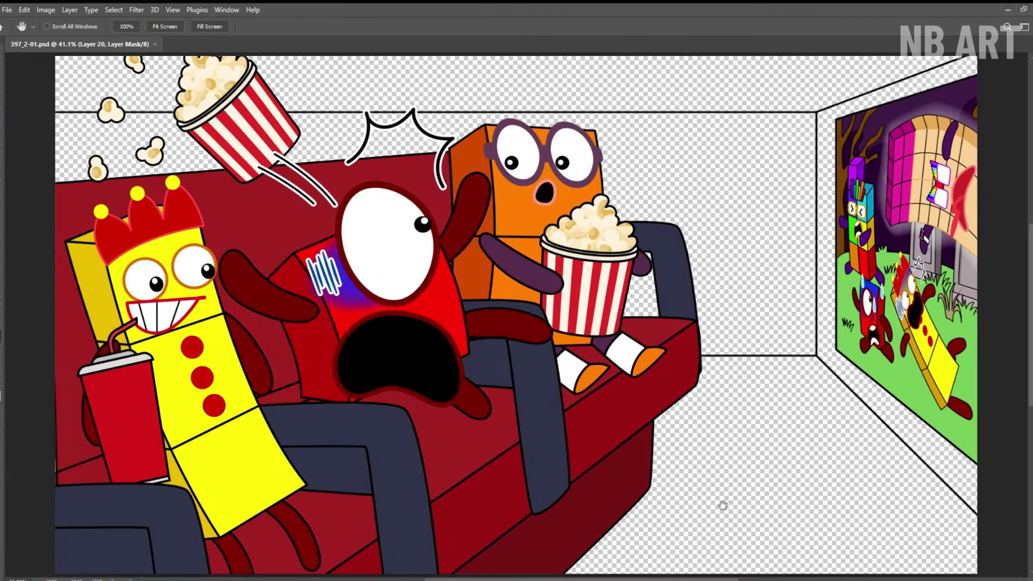
Step: Color the cinema room's back wall, floor and the area around the screen
{"action": "key", "text": "b"}
{"action": "mouse_move", "coordinate": [96, 94]}
{"action": "left_mouse_down"}
{"action": "mouse_move", "coordinate": [162, 103]}
{"action": "mouse_move", "coordinate": [516, 62]}
{"action": "mouse_move", "coordinate": [269, 105]}
{"action": "mouse_move", "coordinate": [653, 92]}
{"action": "mouse_move", "coordinate": [618, 115]}
{"action": "mouse_move", "coordinate": [963, 67]}
{"action": "mouse_move", "coordinate": [764, 68]}
{"action": "mouse_move", "coordinate": [889, 119]}
{"action": "mouse_move", "coordinate": [826, 237]}
{"action": "mouse_move", "coordinate": [888, 417]}
{"action": "mouse_move", "coordinate": [995, 511]}
{"action": "mouse_move", "coordinate": [666, 352]}
{"action": "mouse_move", "coordinate": [807, 328]}
{"action": "mouse_move", "coordinate": [751, 260]}
{"action": "mouse_move", "coordinate": [592, 212]}
{"action": "mouse_move", "coordinate": [725, 132]}
{"action": "mouse_move", "coordinate": [387, 132]}
{"action": "mouse_move", "coordinate": [436, 155]}
{"action": "mouse_move", "coordinate": [70, 134]}
{"action": "mouse_move", "coordinate": [394, 183]}
{"action": "left_mouse_up"}
{"action": "mouse_move", "coordinate": [713, 367]}
{"action": "left_mouse_down"}
{"action": "mouse_move", "coordinate": [806, 372]}
{"action": "mouse_move", "coordinate": [976, 573]}
{"action": "mouse_move", "coordinate": [909, 577]}
{"action": "mouse_move", "coordinate": [819, 460]}
{"action": "mouse_move", "coordinate": [757, 480]}
{"action": "mouse_move", "coordinate": [682, 410]}
{"action": "mouse_move", "coordinate": [627, 568]}
{"action": "left_mouse_up"}
{"action": "mouse_move", "coordinate": [765, 75]}
{"action": "left_mouse_down"}
{"action": "mouse_move", "coordinate": [824, 160]}
{"action": "mouse_move", "coordinate": [871, 198]}
{"action": "left_mouse_up"}
{"action": "mouse_move", "coordinate": [843, 445]}
{"action": "left_mouse_down"}
{"action": "mouse_move", "coordinate": [886, 409]}
{"action": "mouse_move", "coordinate": [768, 531]}
{"action": "left_mouse_up"}
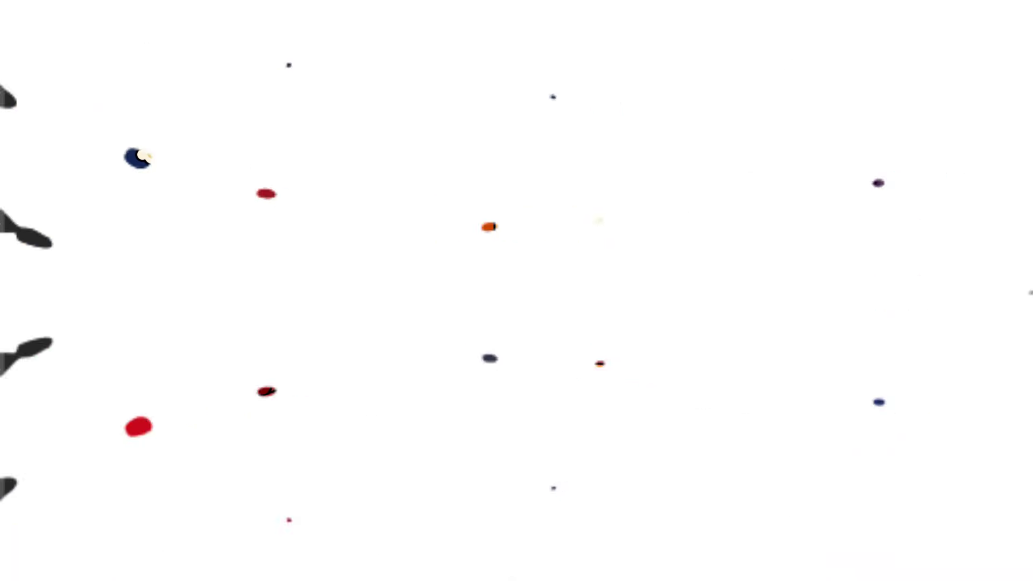